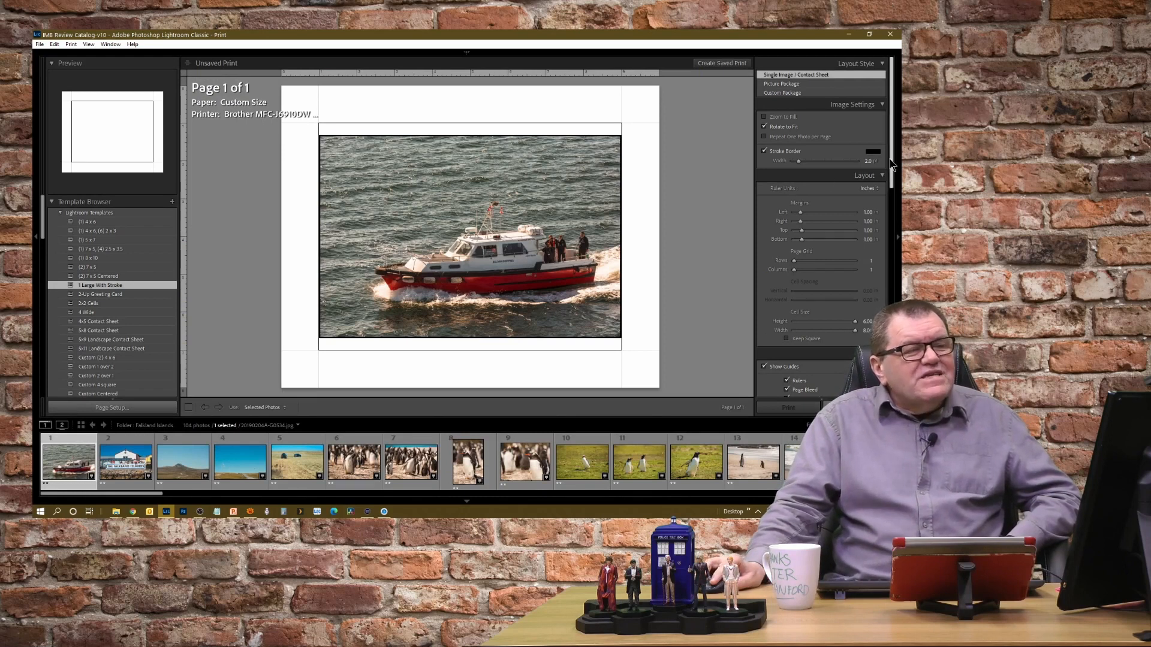
- Set the page setup to A4 paper in portrait orientation for the Brother MFC-J6910DW printer
drag(891, 162, 892, 372)
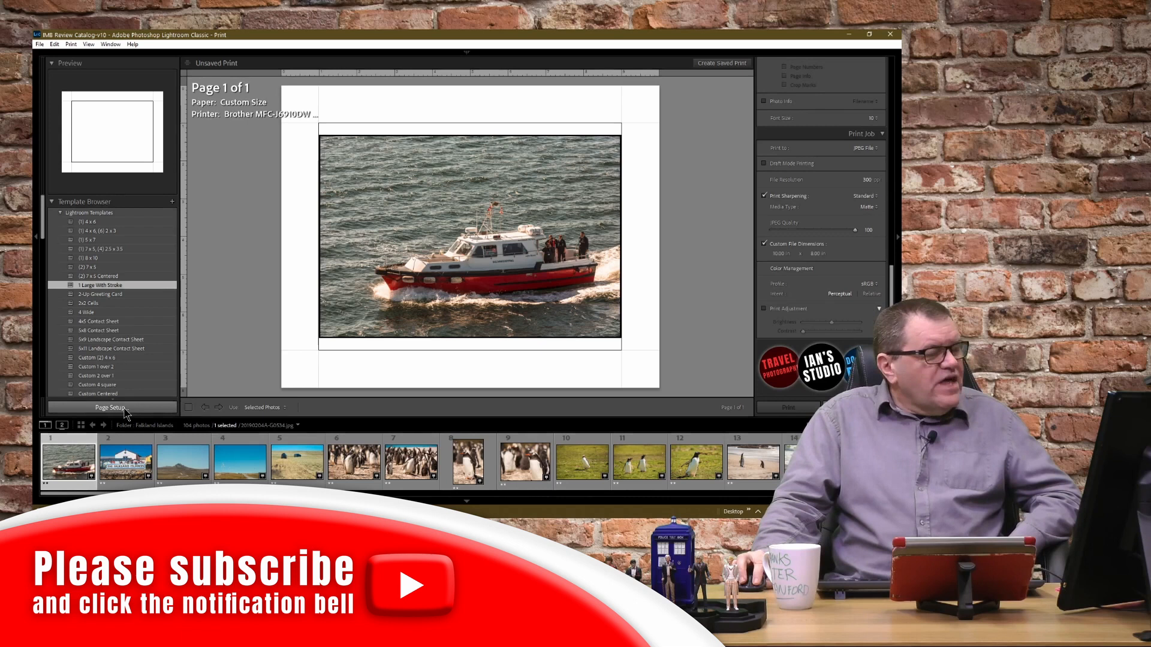
click(114, 407)
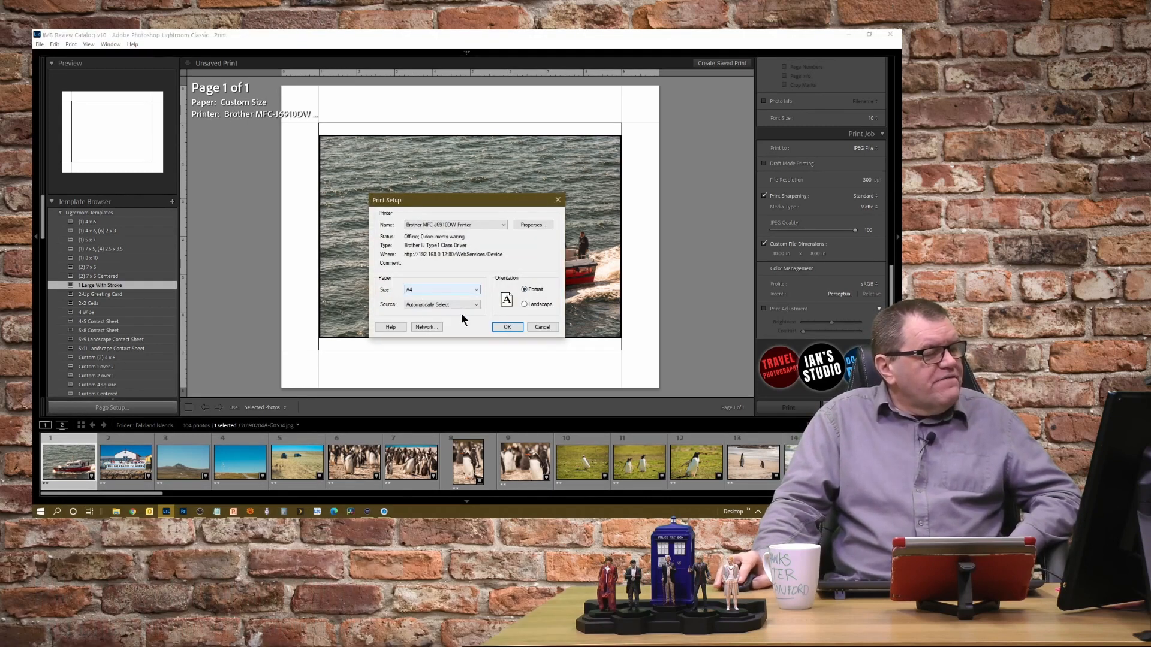
click(526, 290)
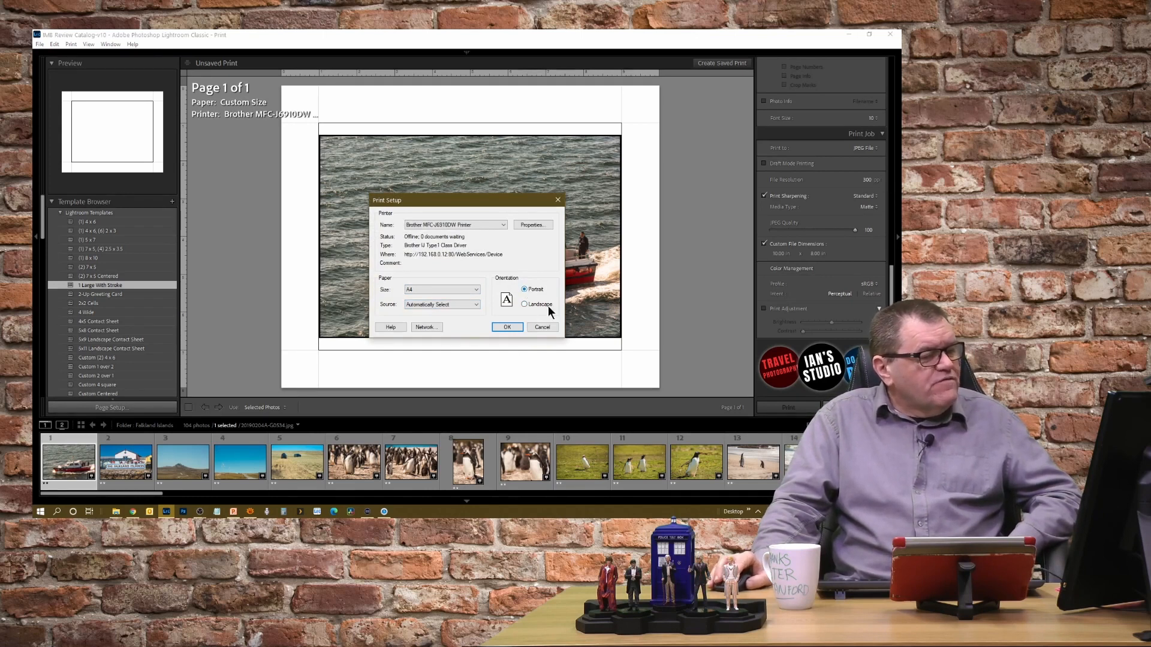
click(508, 327)
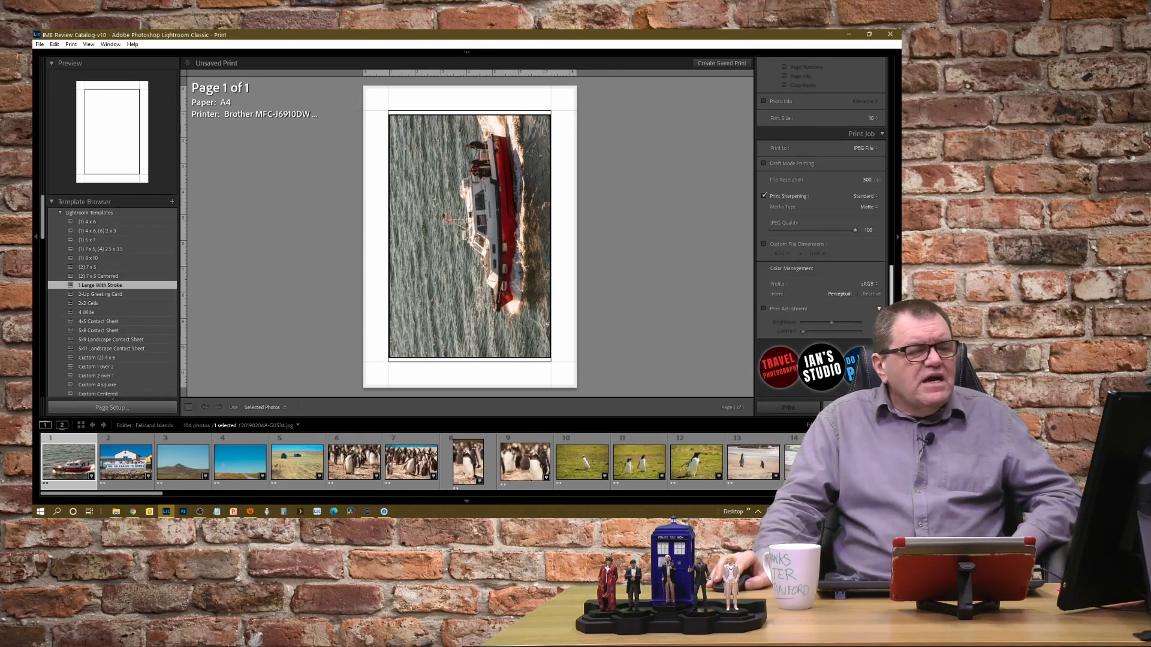
- Enable the page background color and set it to black
scroll(893, 281, up, 5)
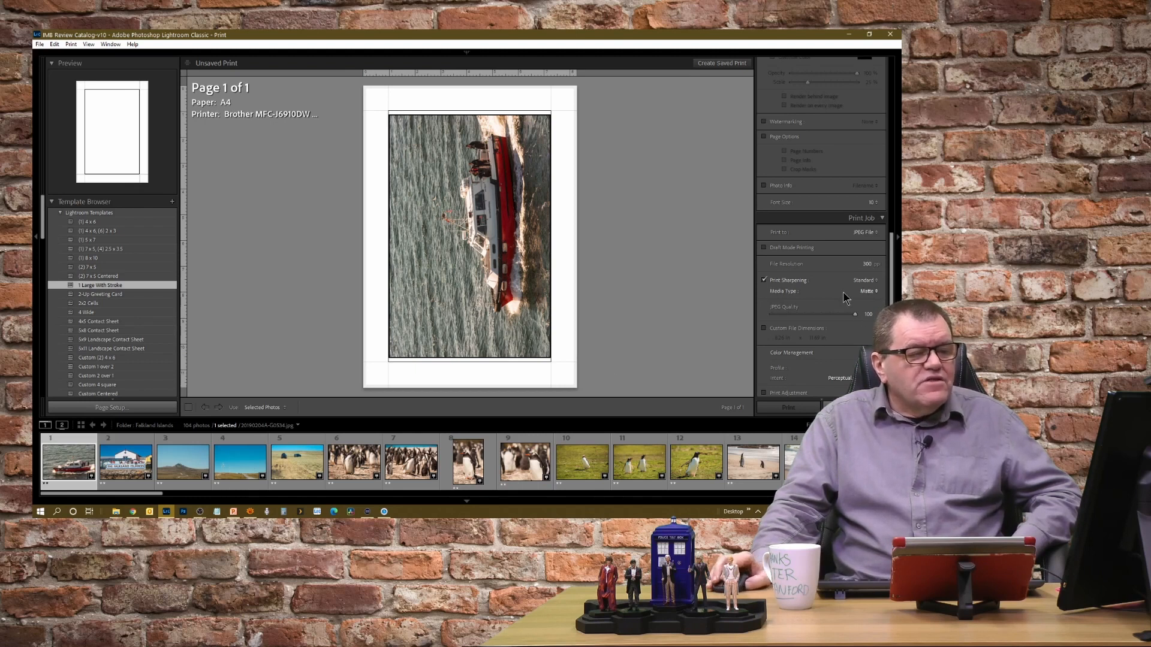
scroll(845, 298, down, 4)
scroll(844, 293, up, 12)
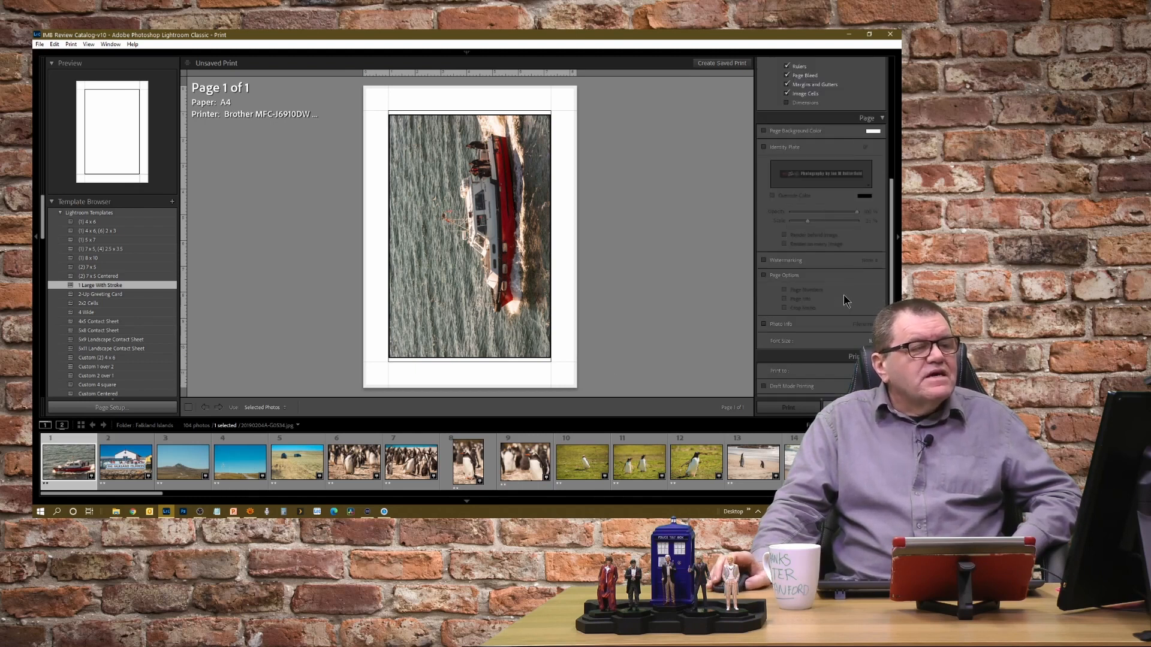
scroll(843, 294, up, 10)
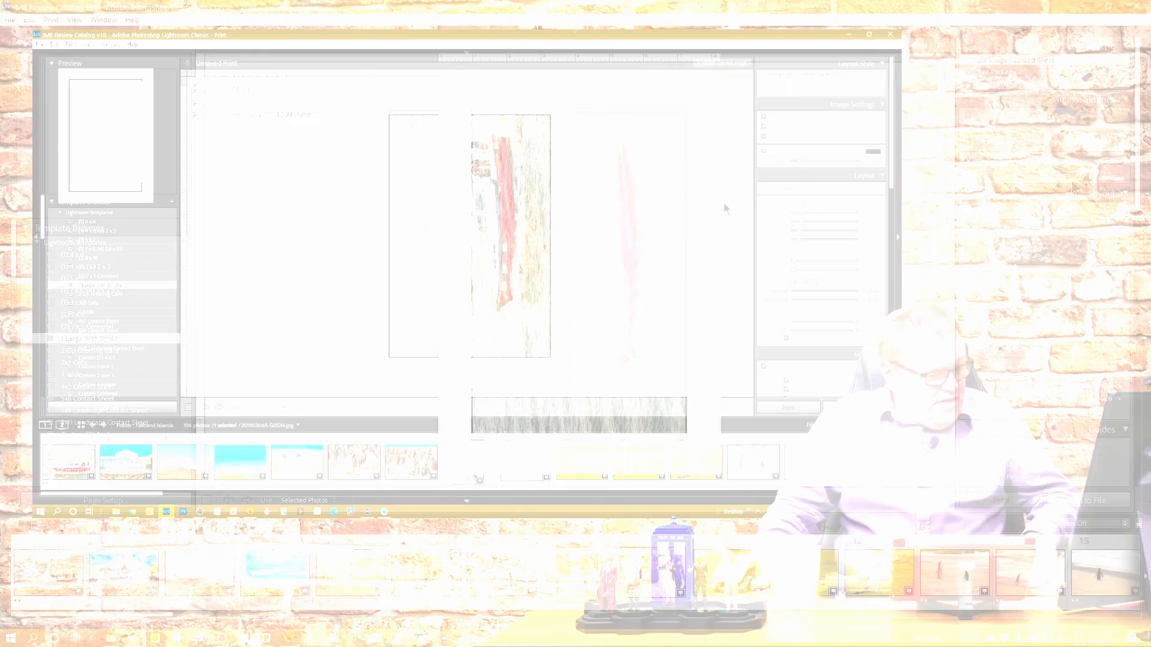
scroll(1066, 238, down, 2)
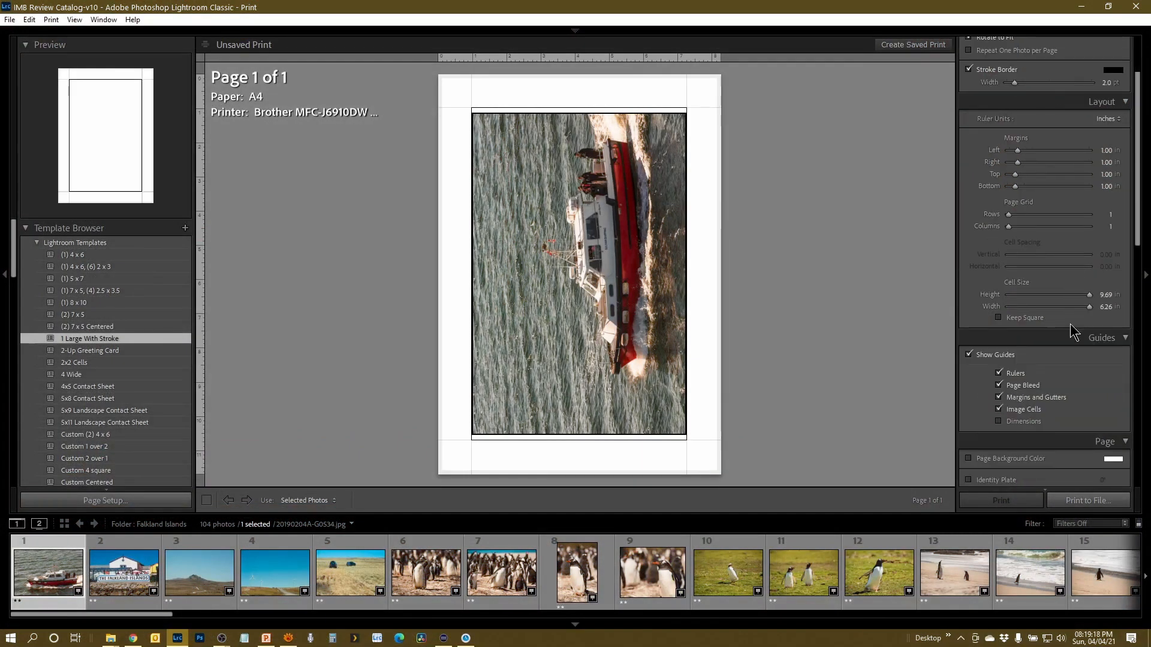
scroll(1079, 375, down, 2)
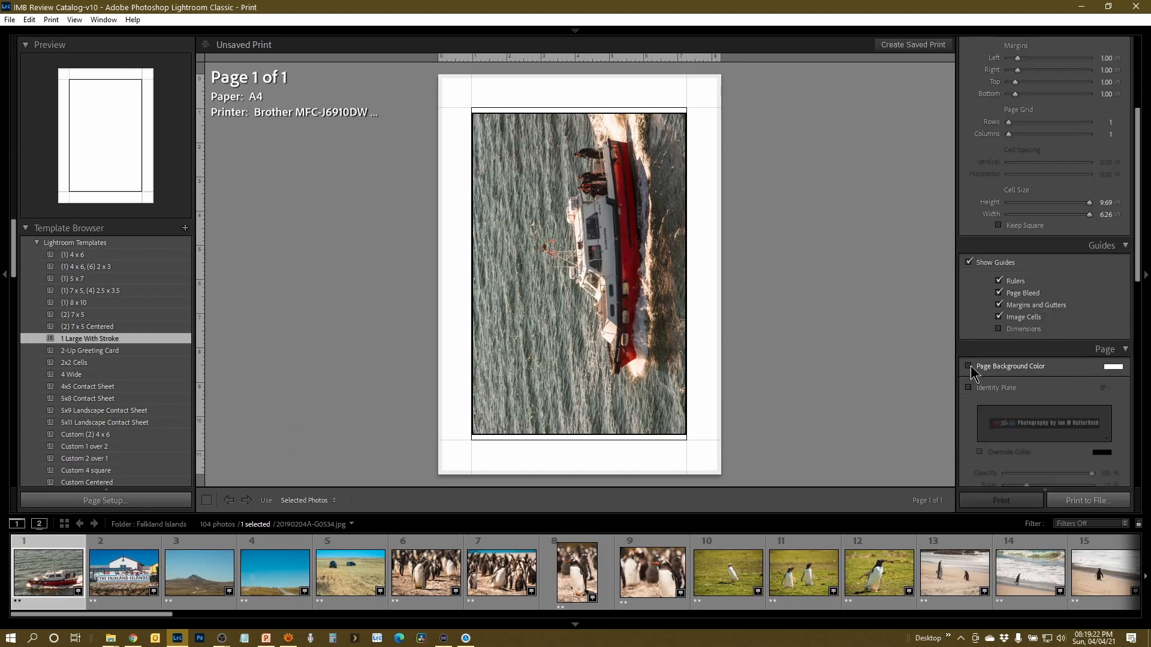
click(969, 367)
click(1119, 370)
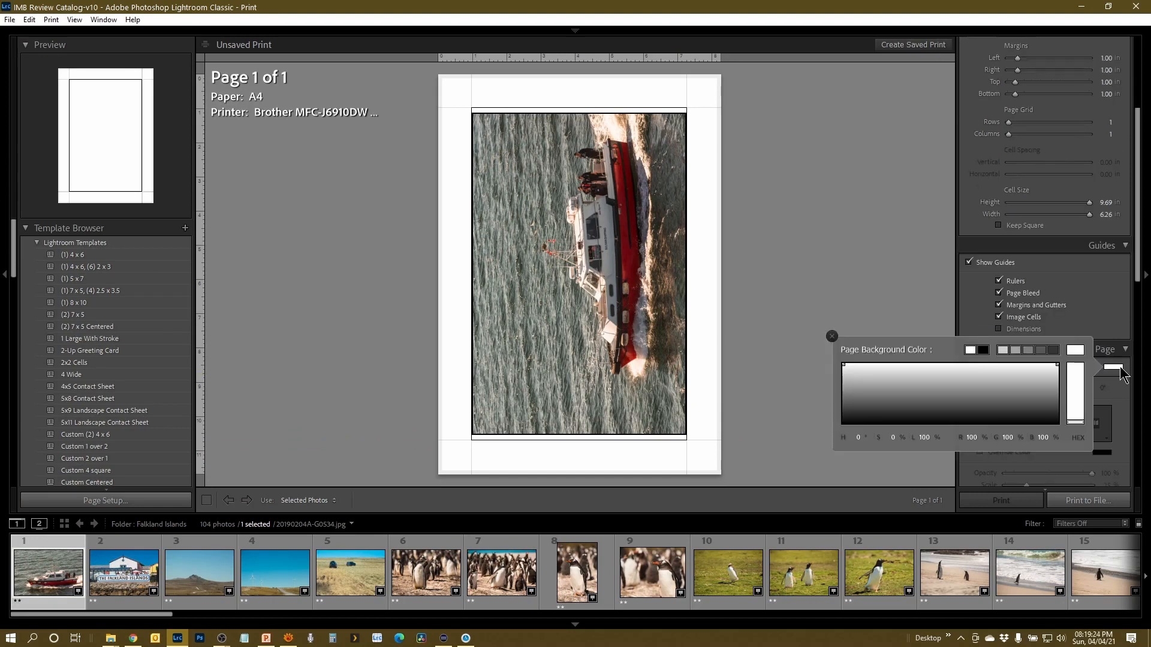
click(984, 350)
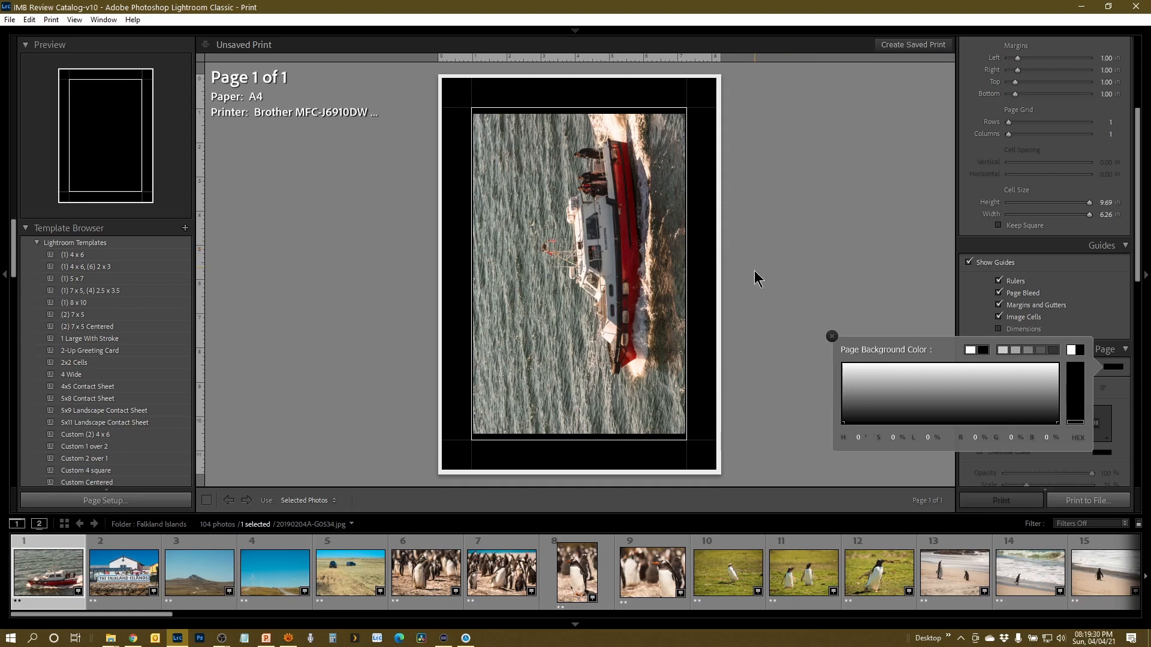
click(586, 312)
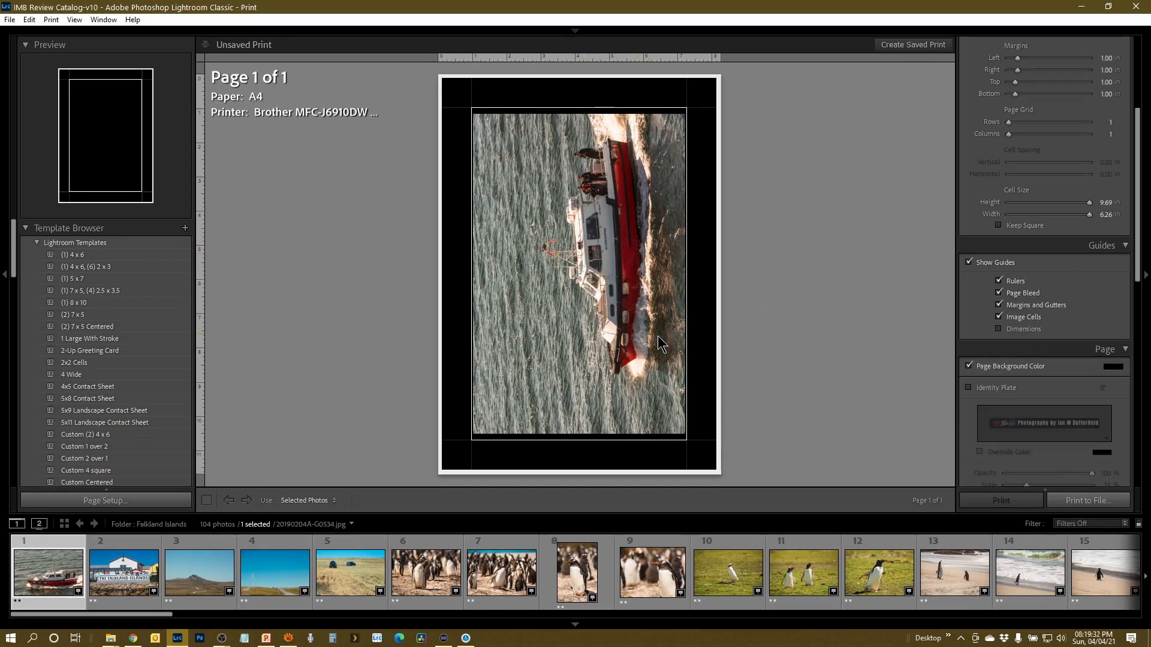
- Switch the layout style to Custom Package and resize the existing cell to about 2.68 in high by 4.68 in wide near the page's upper left
scroll(1055, 216, up, 5)
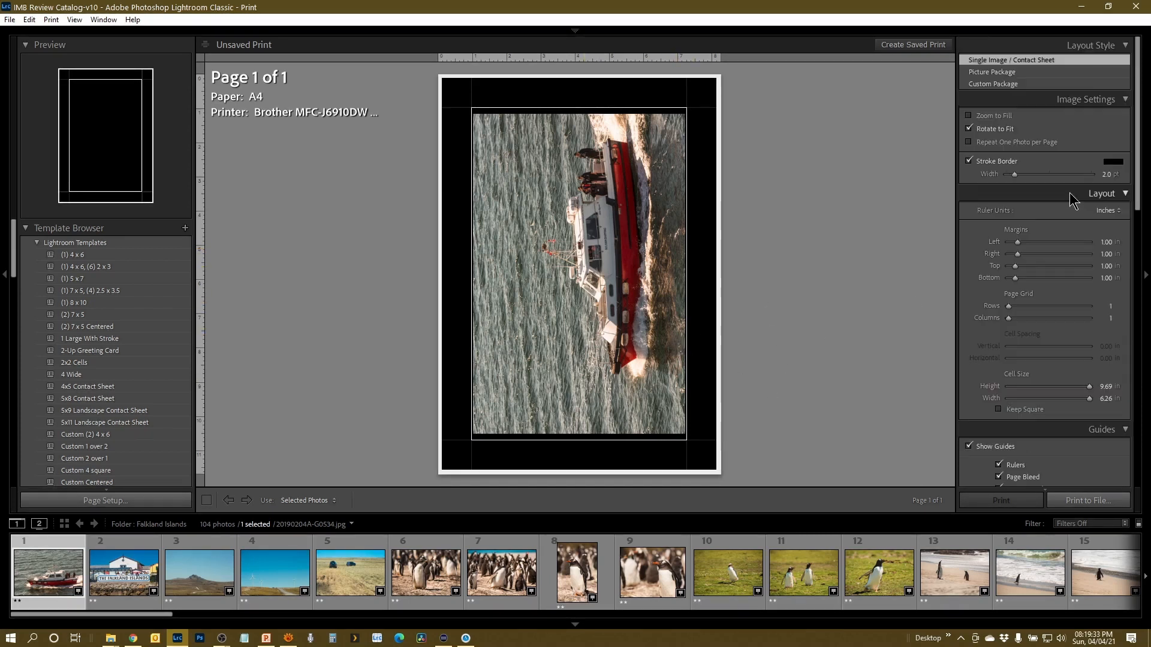
click(1011, 85)
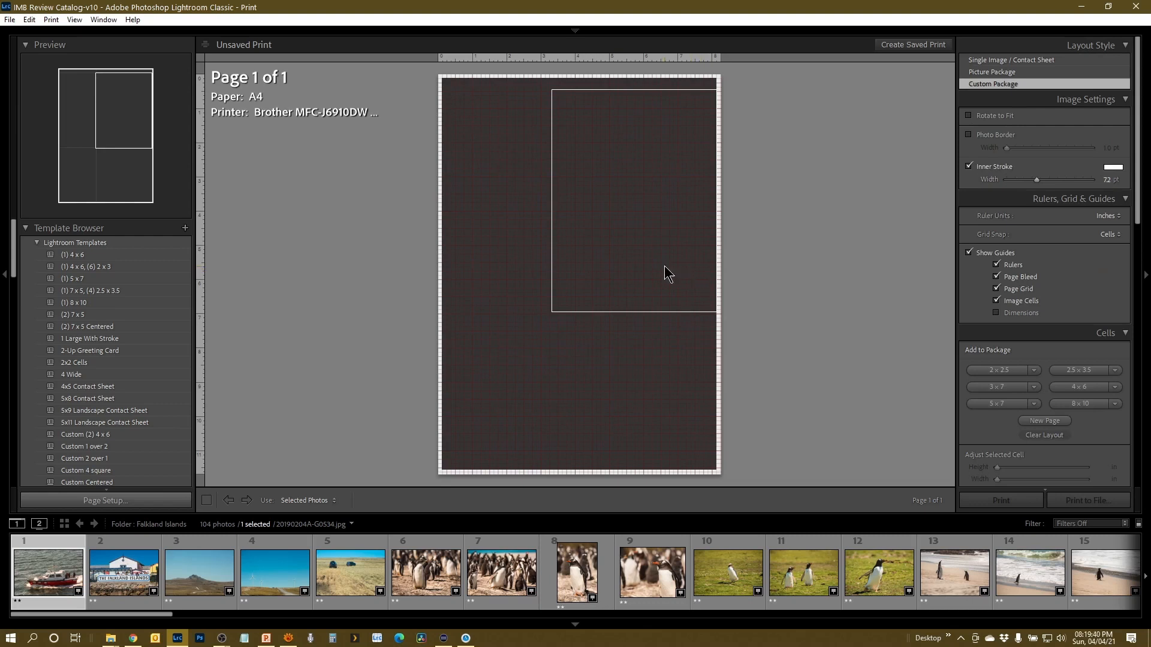
drag(635, 269, 570, 265)
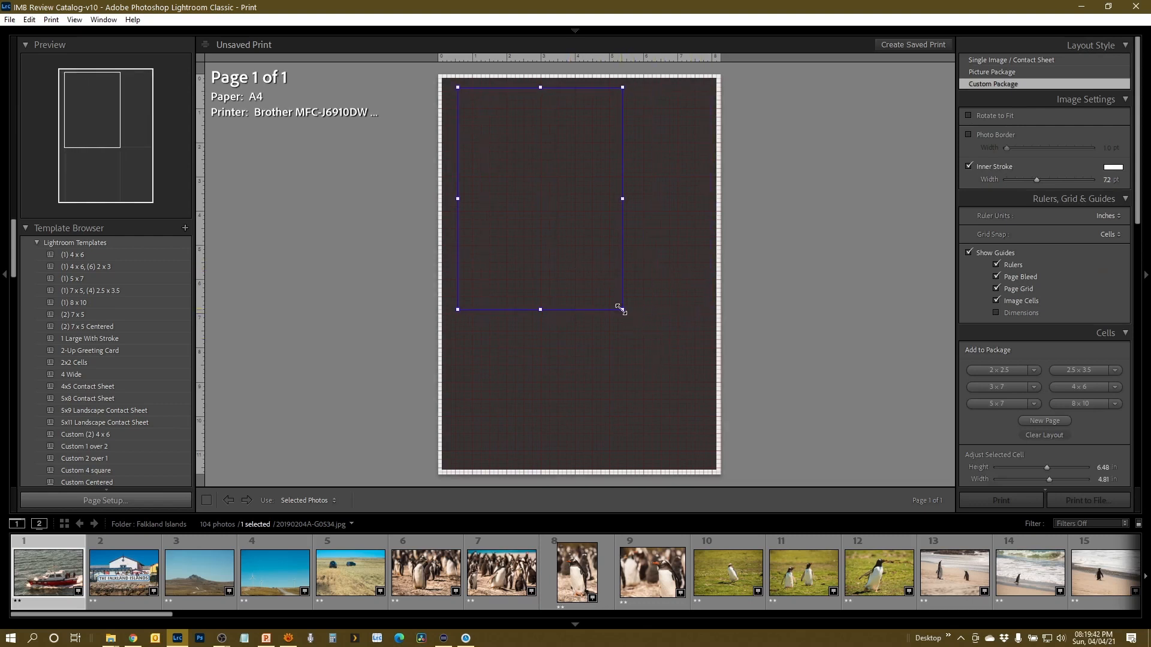
drag(622, 310, 553, 191)
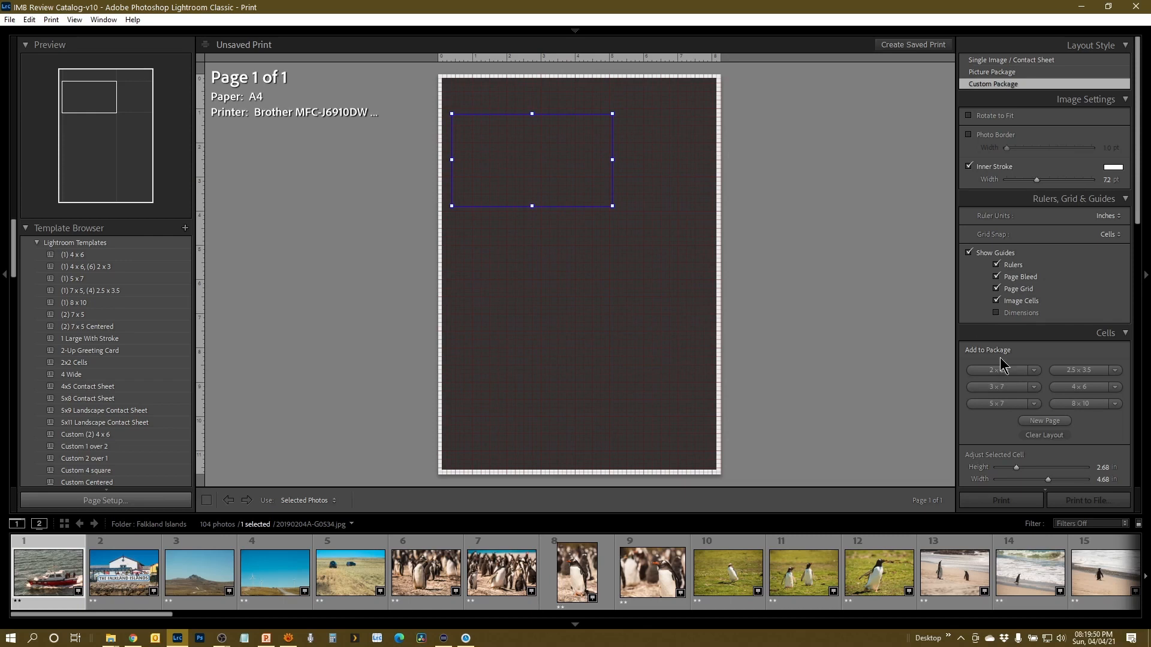
- Add a 5 x 7 cell directly below the first one and resize it to about 3.48 in high by 3.80 in wide
click(1001, 404)
drag(681, 377, 570, 326)
mouse_move(503, 300)
mouse_down()
mouse_move(532, 313)
mouse_move(519, 312)
mouse_up()
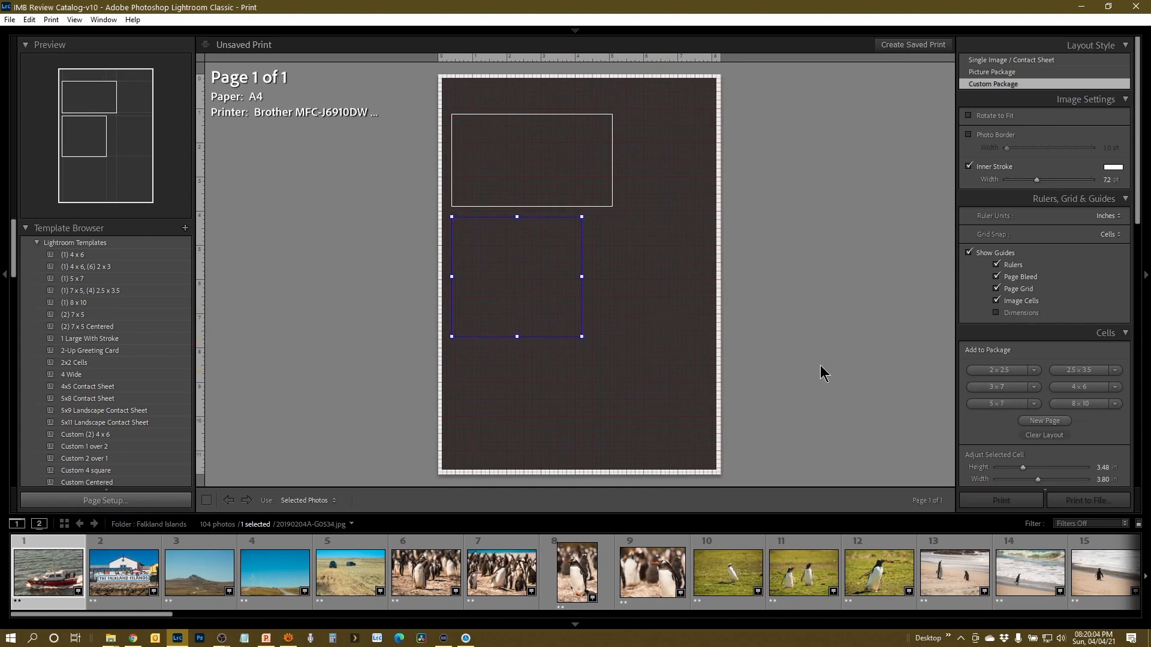
- Add a 2.5 x 3.5 cell to the right of the middle-row cell and stretch its height to about 3.48 in
click(1083, 369)
drag(632, 278, 643, 291)
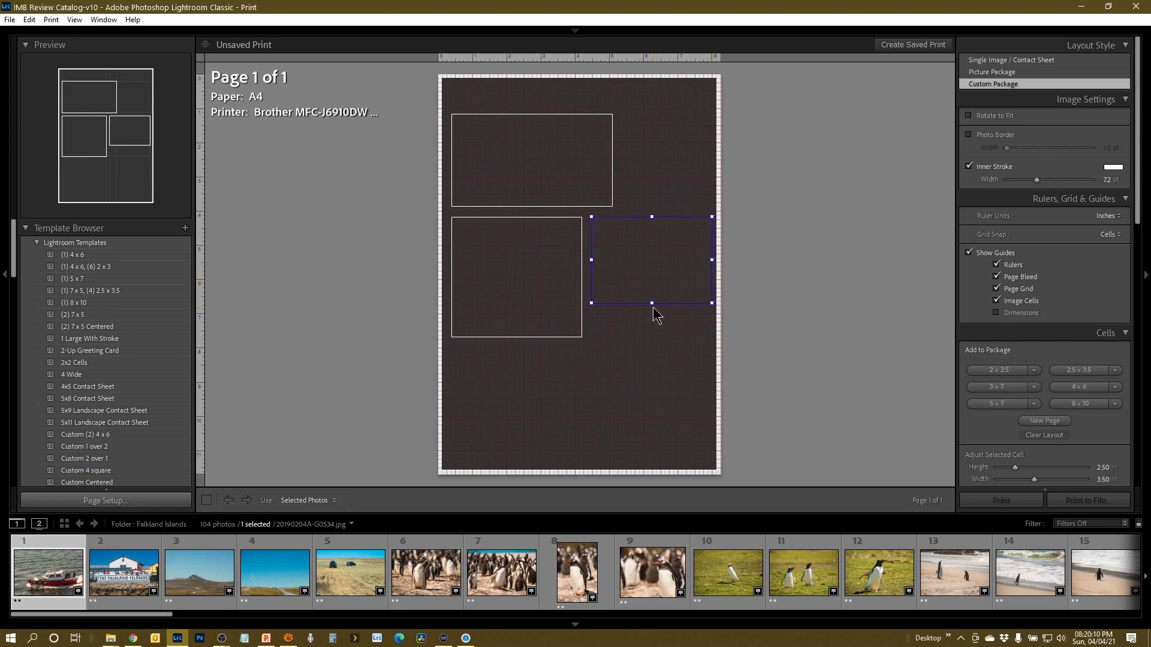
drag(651, 305, 645, 329)
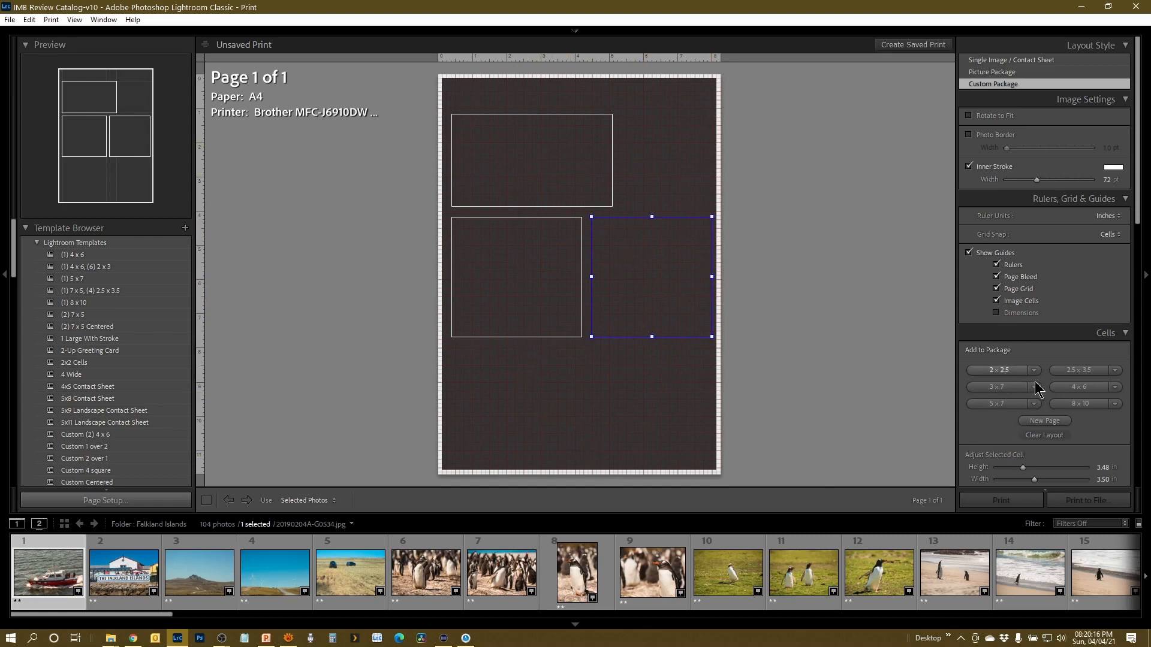
- Fill the page's bottom row with two 2 x 2.5 cells, enlarging both to match in height and widening the right one to about 4.82 in
click(996, 371)
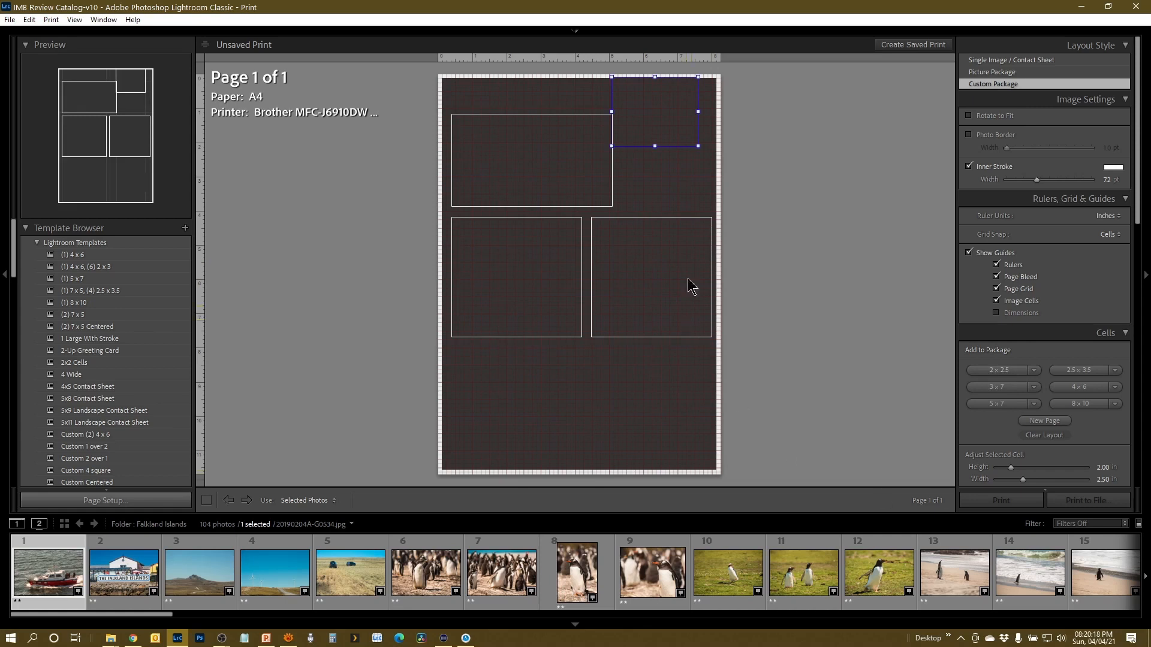
drag(666, 123, 495, 461)
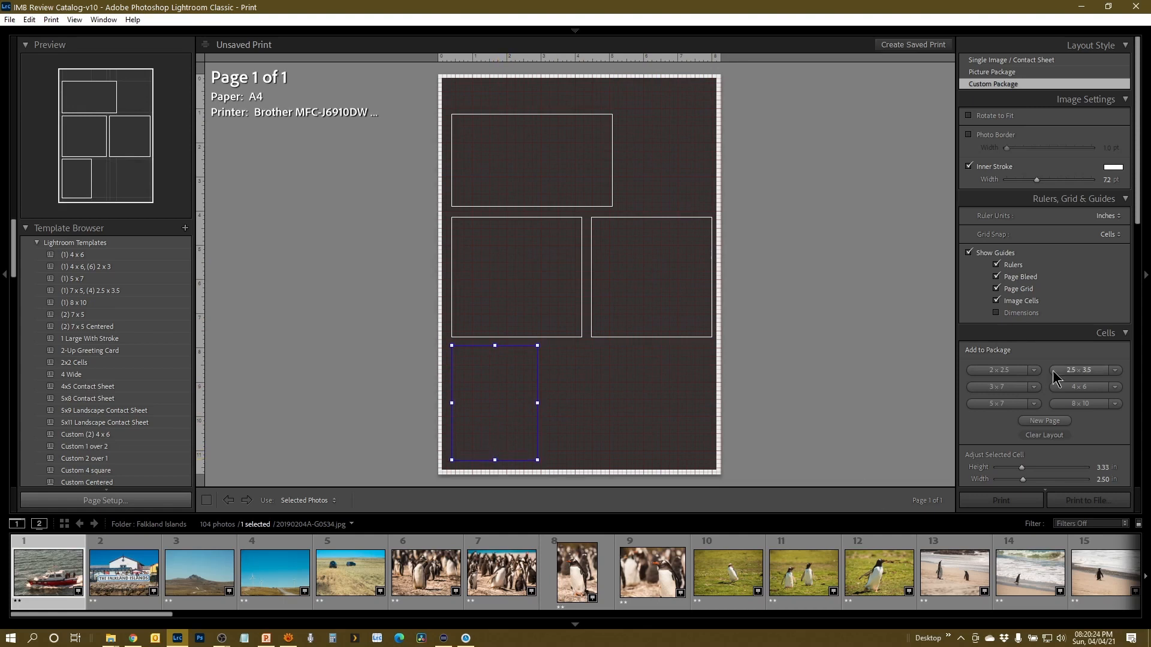
click(1005, 372)
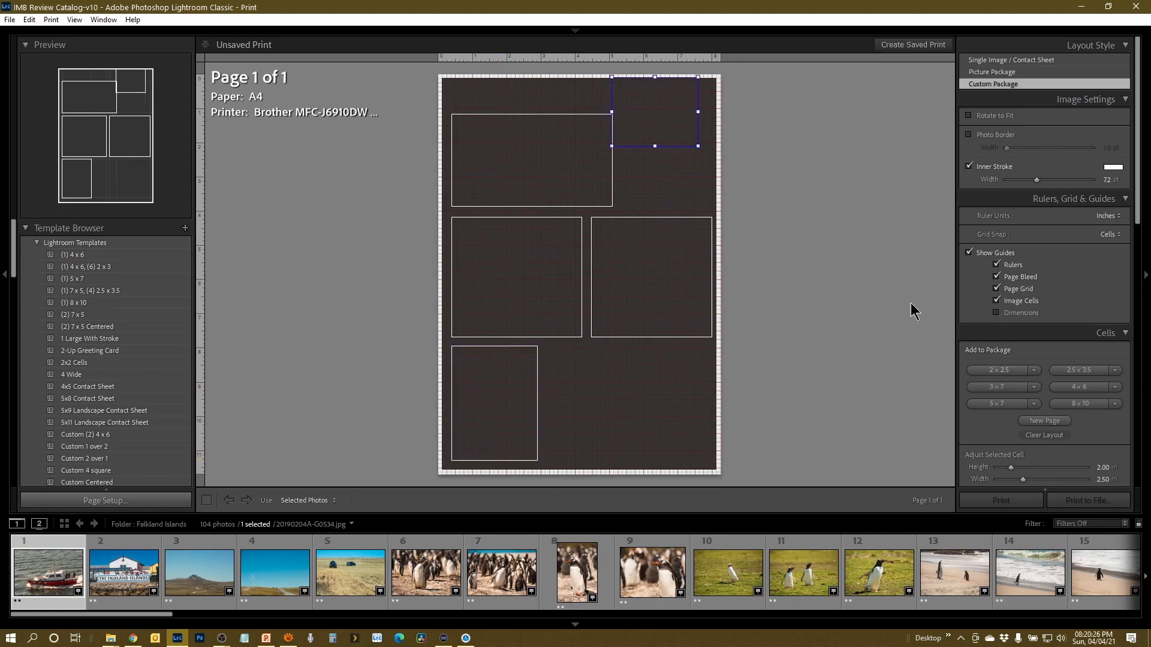
drag(663, 121, 708, 460)
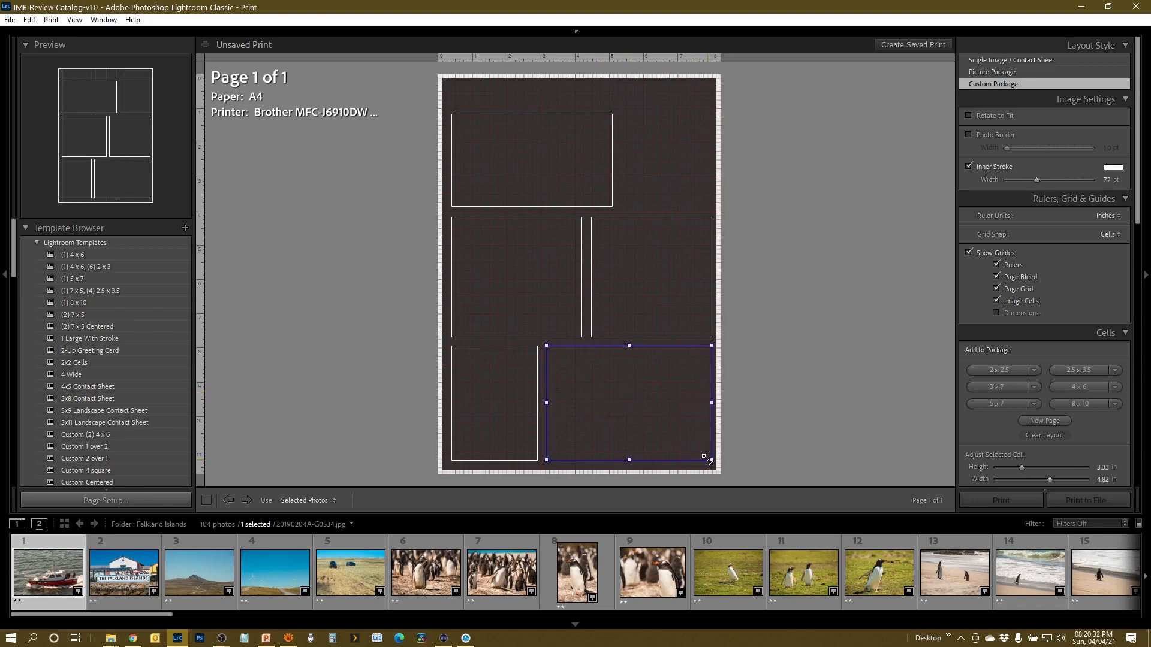
- Widen the top cell to about 7.59 in so its right edge aligns with the rows below
click(646, 305)
click(667, 174)
click(573, 167)
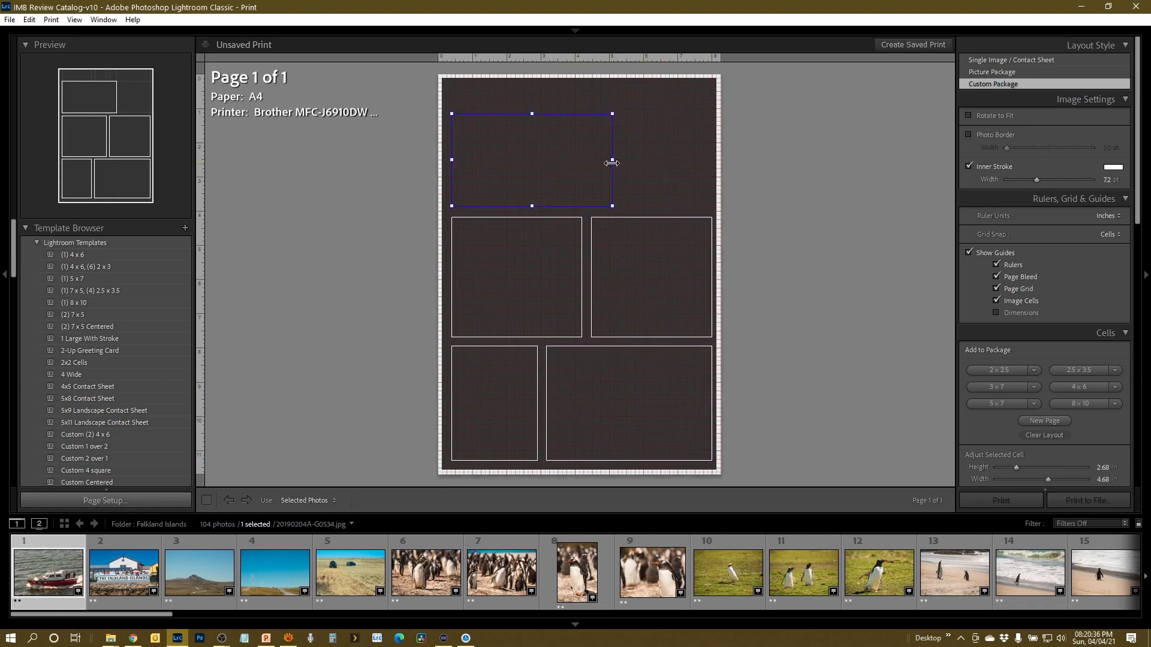
drag(611, 159, 708, 174)
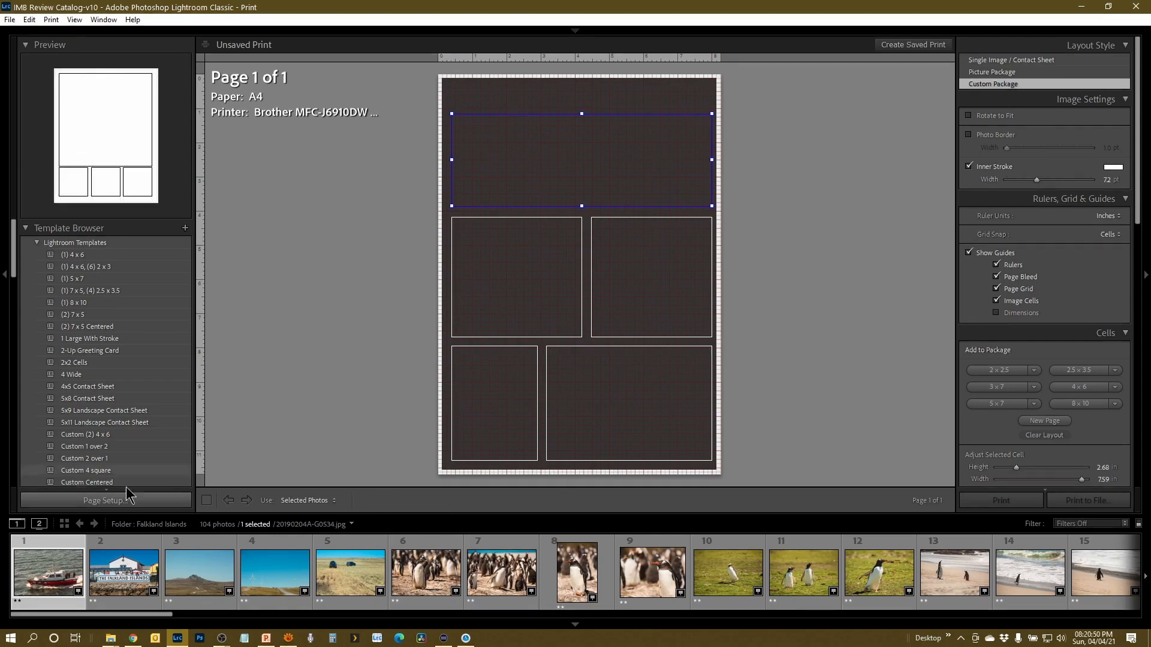
- Change the page setup's printer to Microsoft Print to PDF, keeping A4 portrait
click(122, 506)
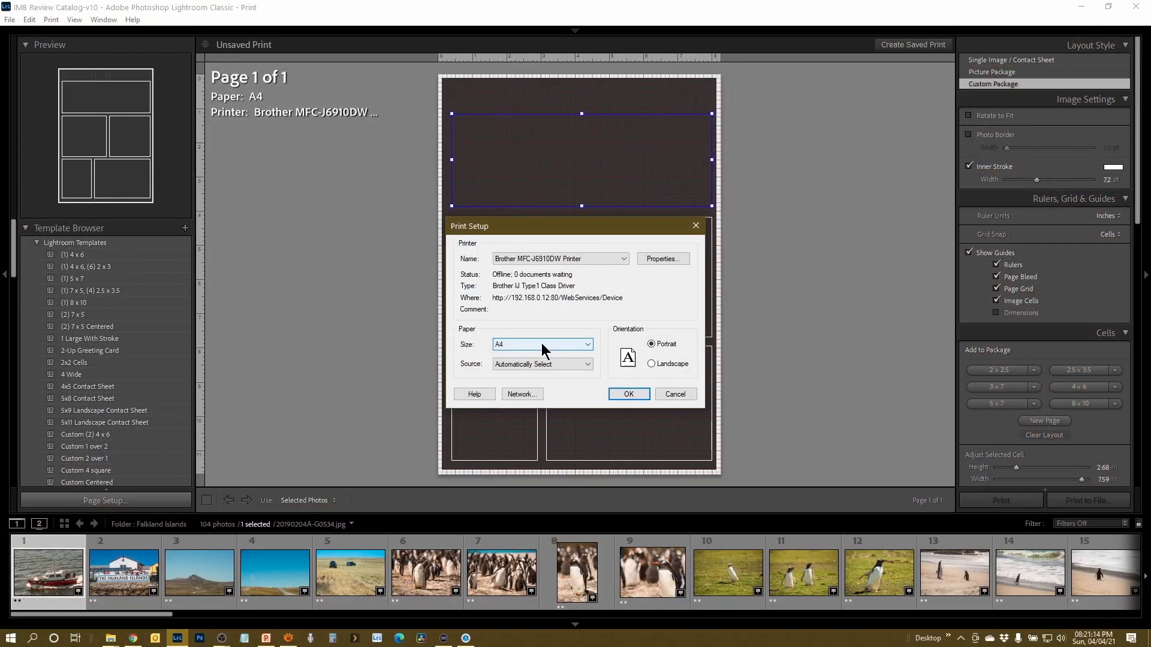
click(551, 347)
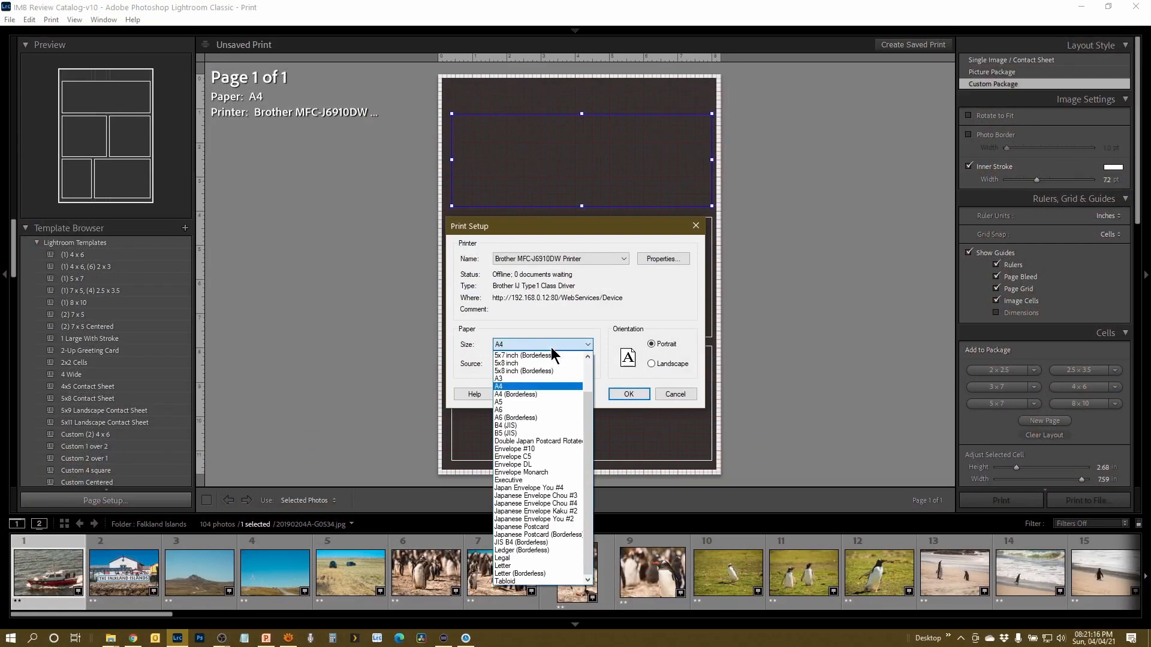
click(521, 329)
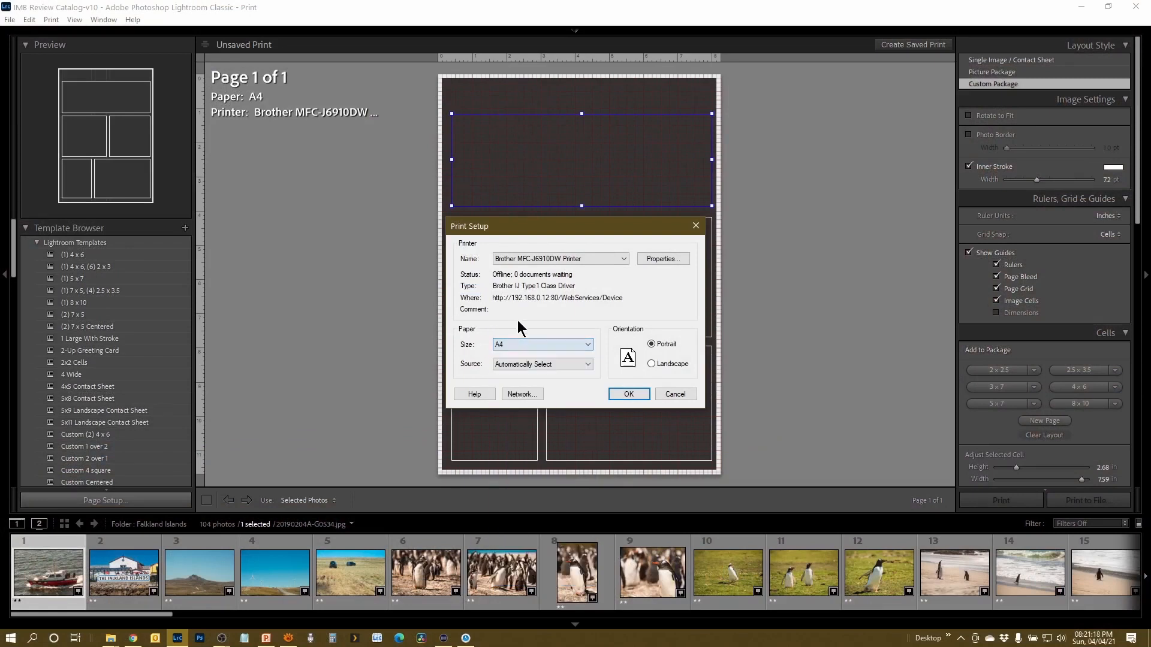
click(567, 259)
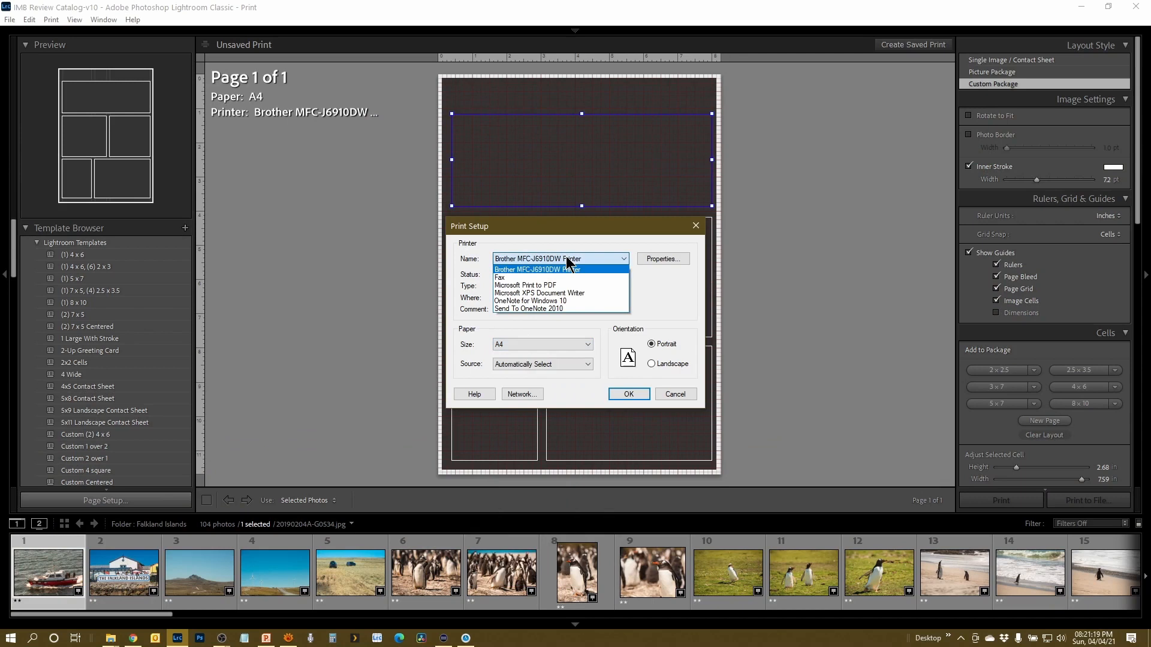
click(598, 286)
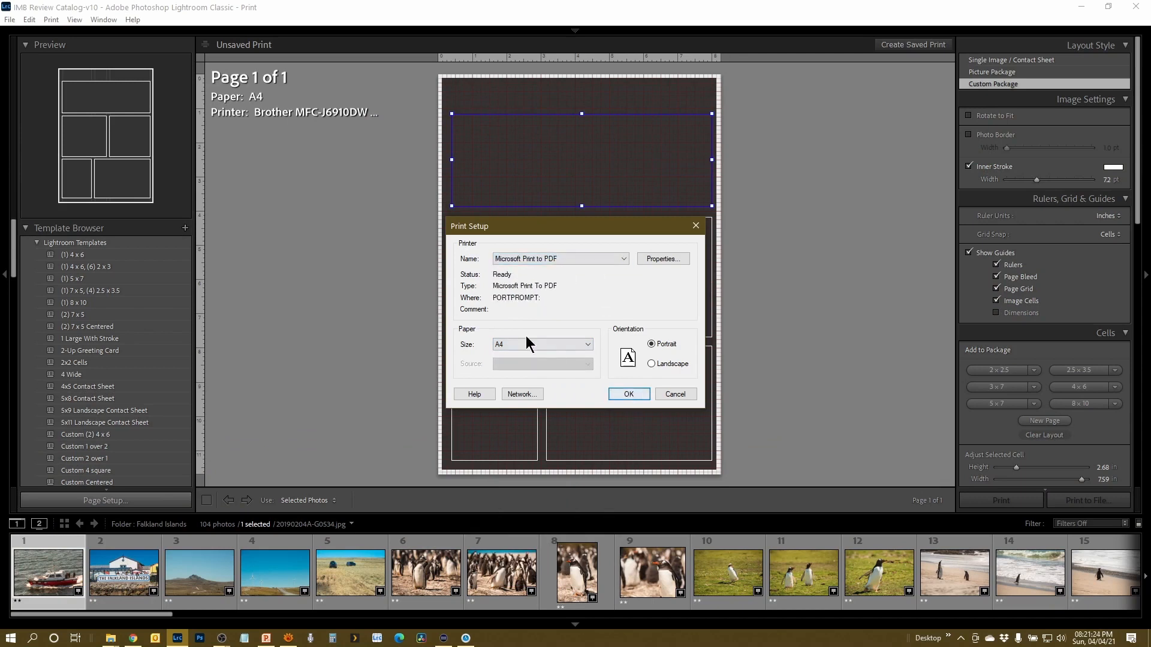
click(630, 396)
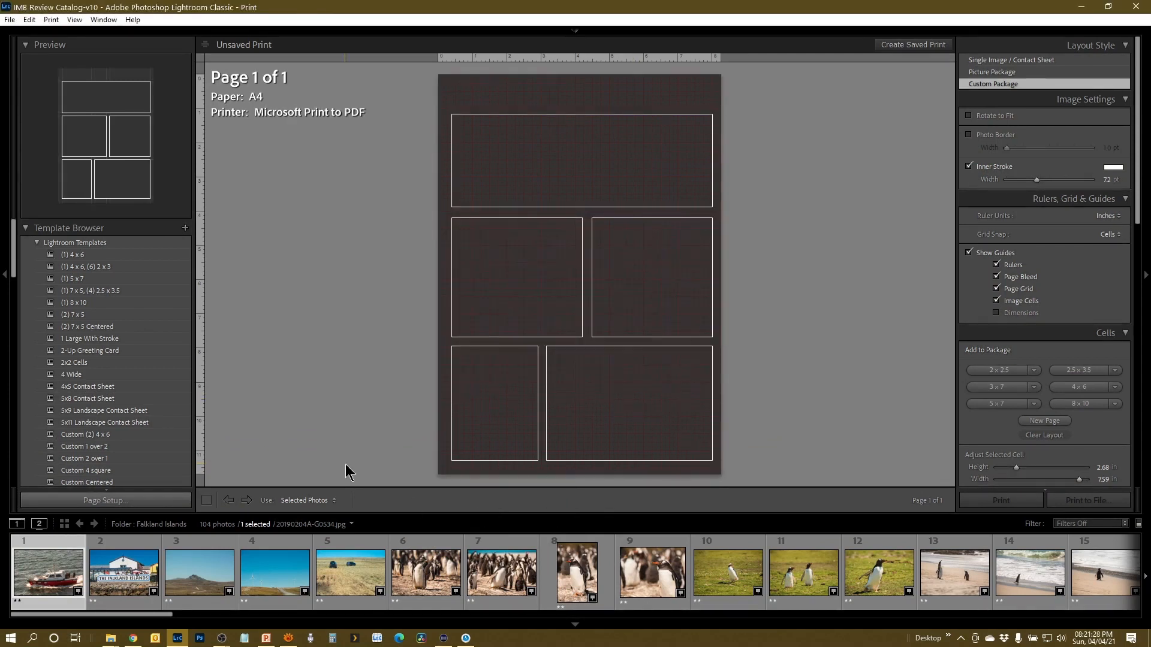
- Increase the inner stroke width of the image cells to about 14.8 pt
click(555, 175)
click(777, 198)
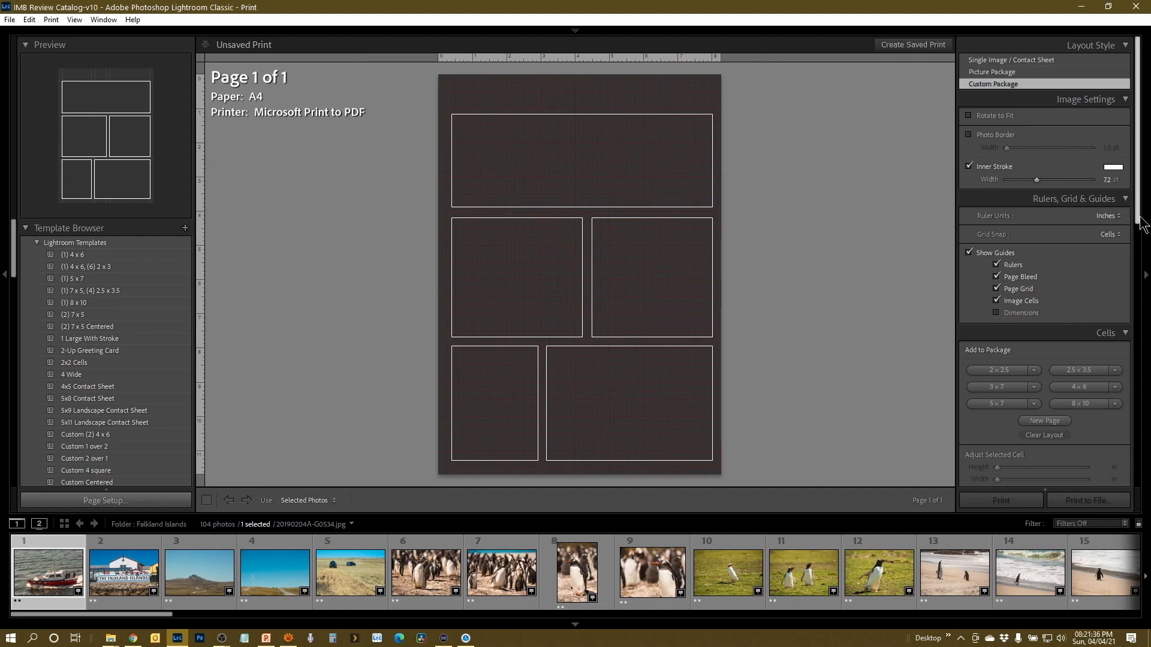
drag(1141, 225, 1137, 217)
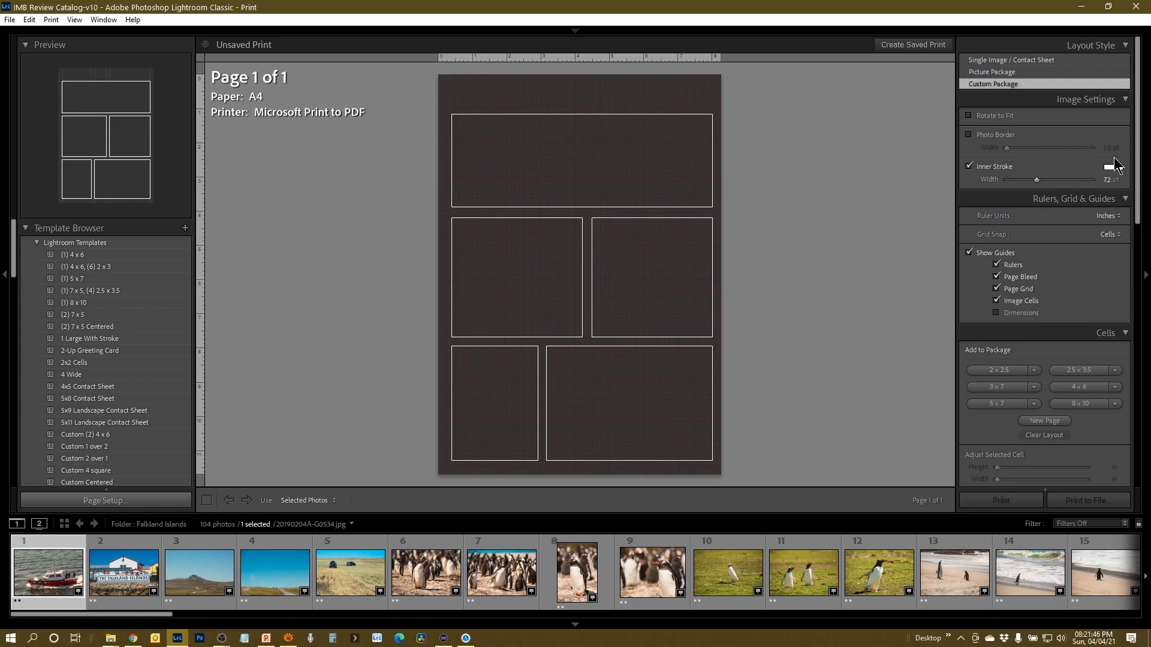
drag(1040, 185, 1052, 186)
click(537, 162)
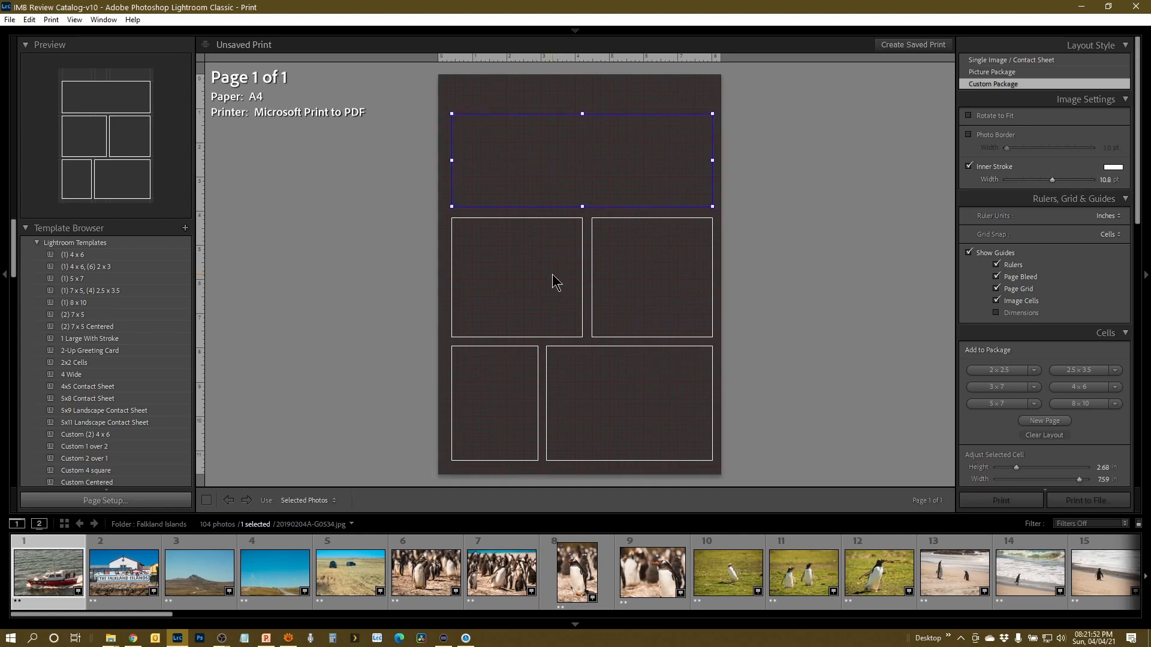
click(542, 296)
click(559, 171)
drag(1054, 179, 1070, 181)
click(601, 274)
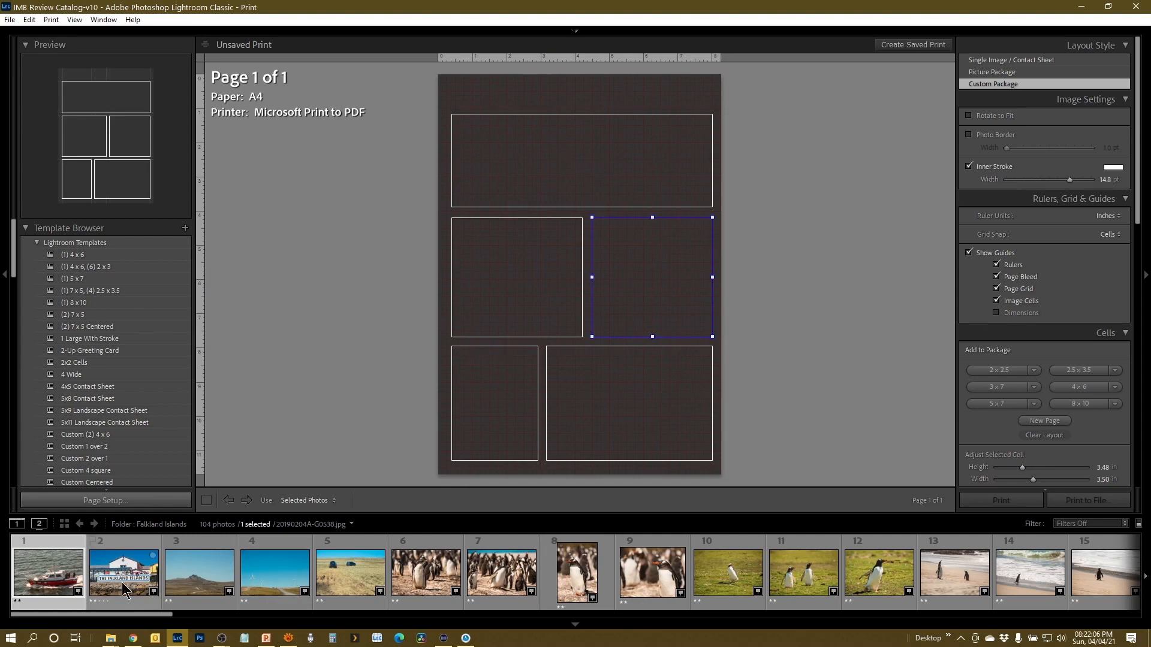
- Place the Falkland Islands welcome sign photo in the top cell and reduce the inner stroke width to about 7.9 pt
drag(125, 588, 536, 165)
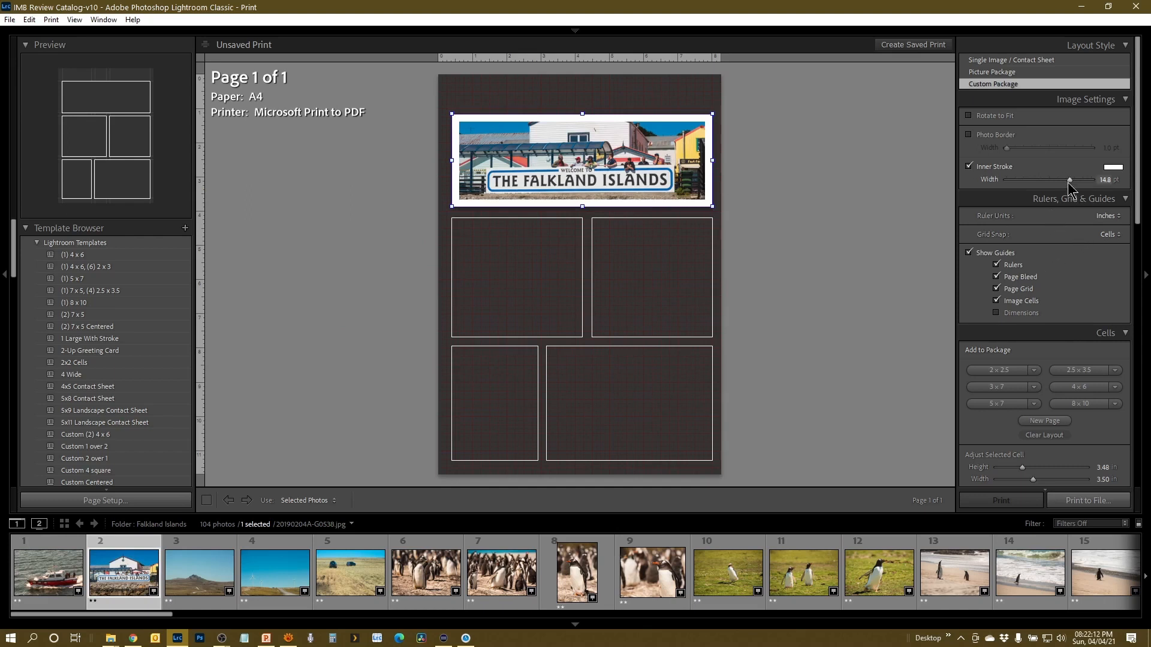
drag(1071, 185, 1041, 186)
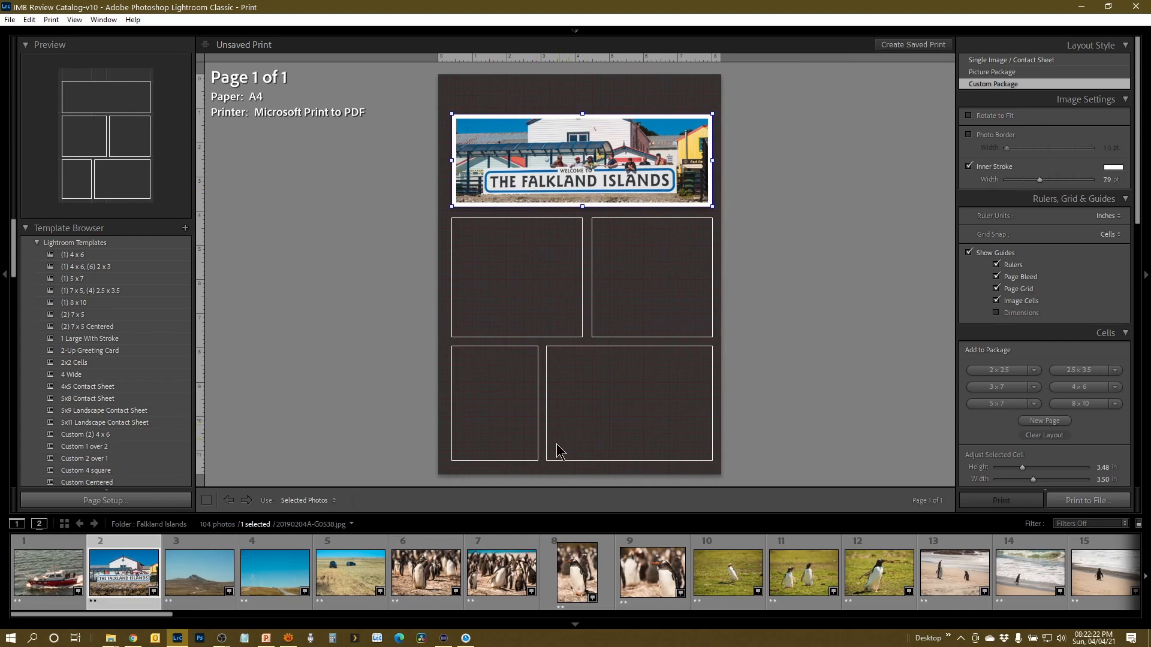
- Fill the bottom row with arch photo 35 in the wide cell and statue photo 44 in the narrow cell
drag(153, 614, 444, 639)
click(668, 582)
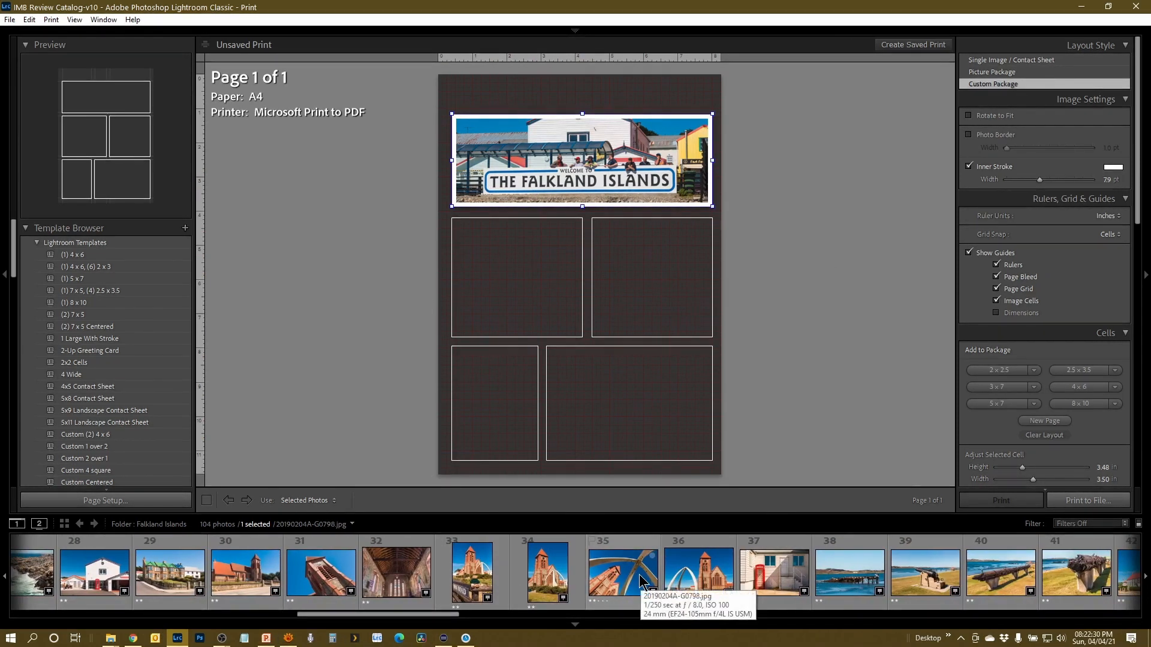
drag(640, 581, 619, 396)
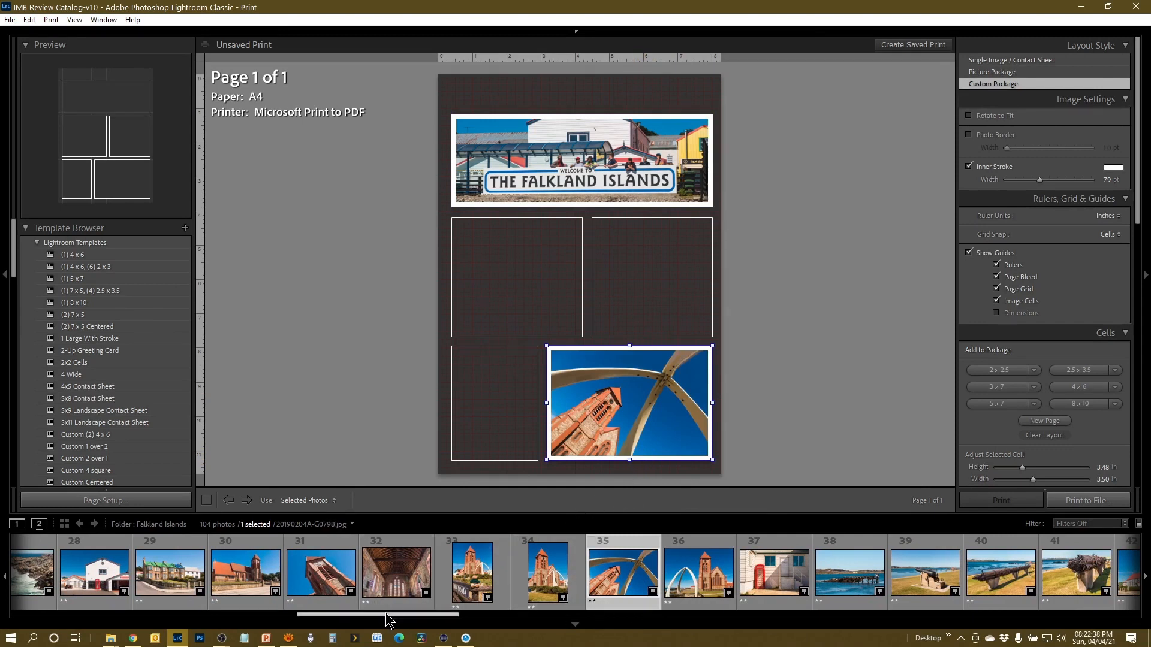
drag(387, 620, 489, 619)
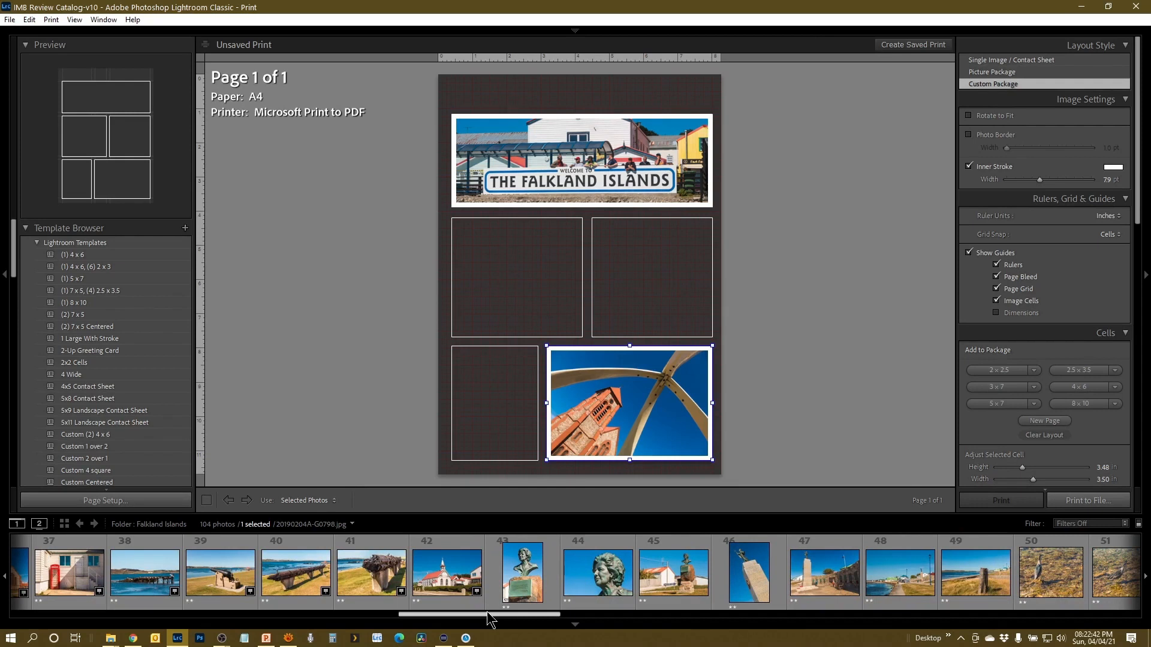
drag(490, 619, 491, 620)
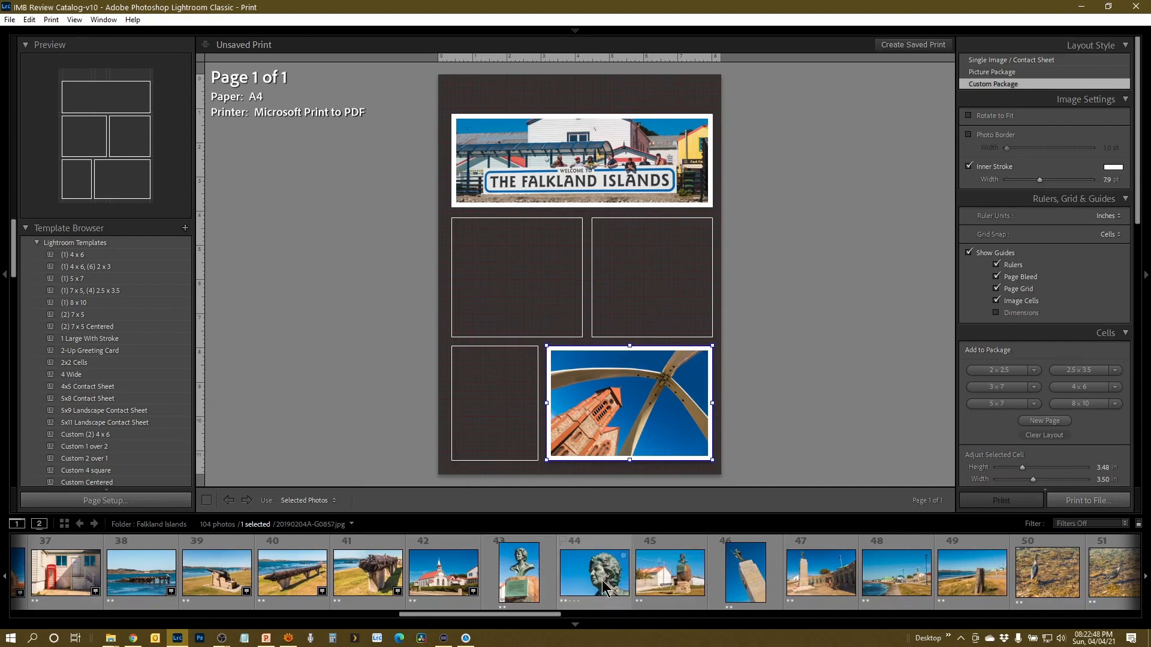
drag(603, 591, 488, 414)
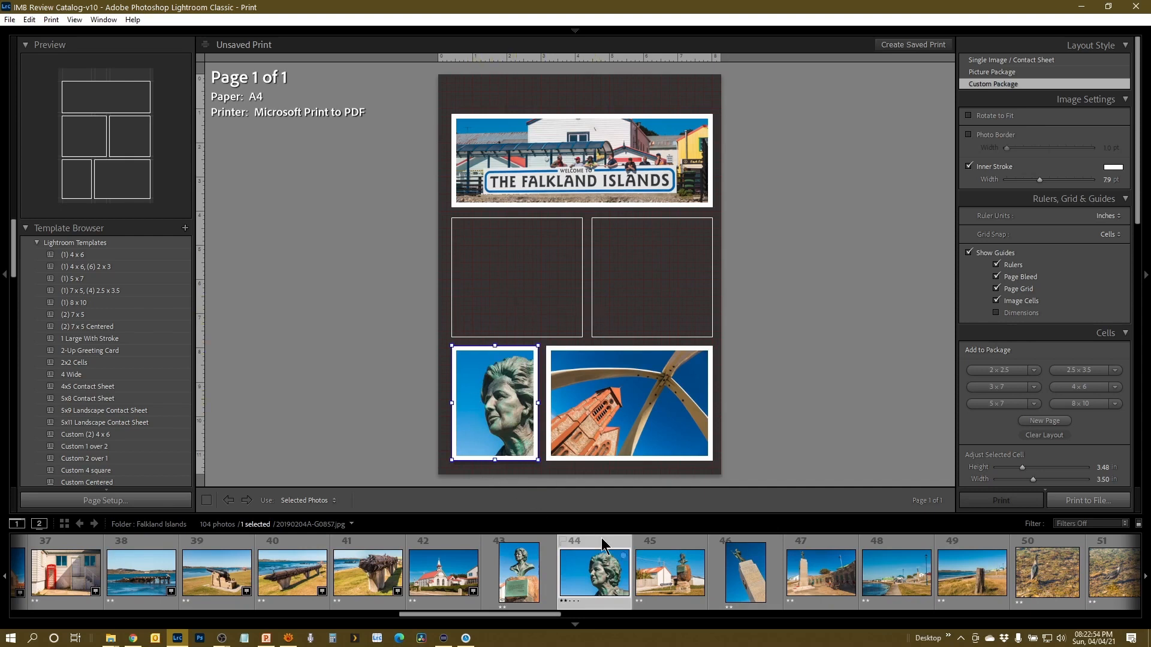
- Fill the middle row with standing penguin photo 17 in the left cell and weathered timber photo 41 in the right cell
drag(472, 616, 242, 646)
drag(152, 576, 522, 301)
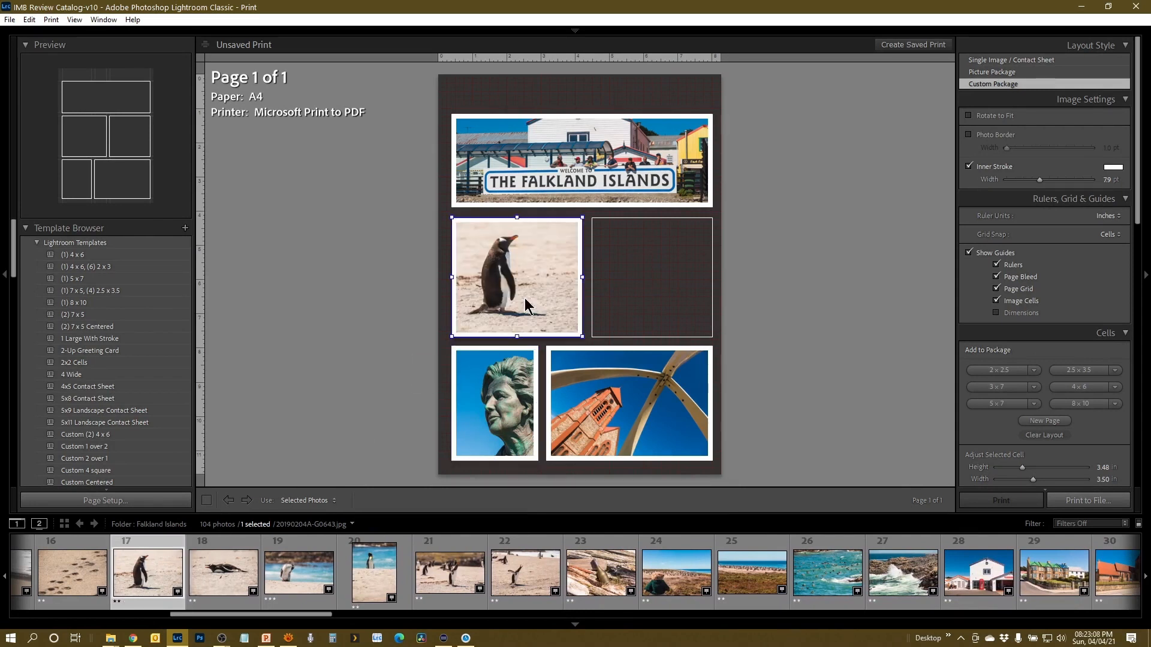
drag(304, 622, 494, 633)
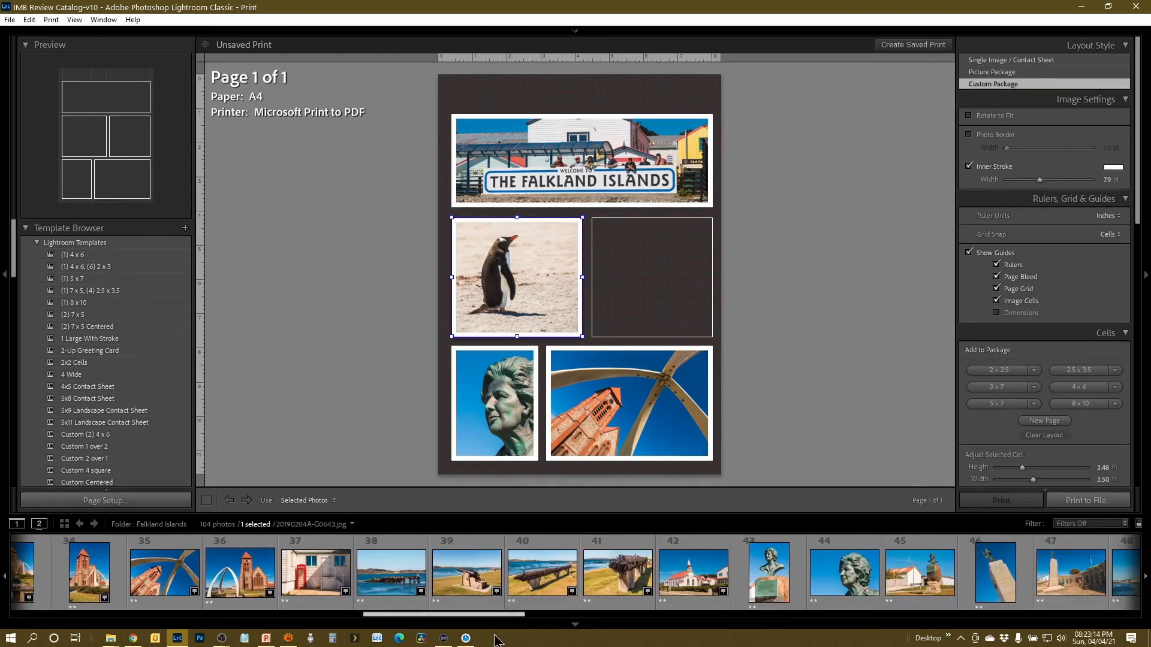
click(616, 574)
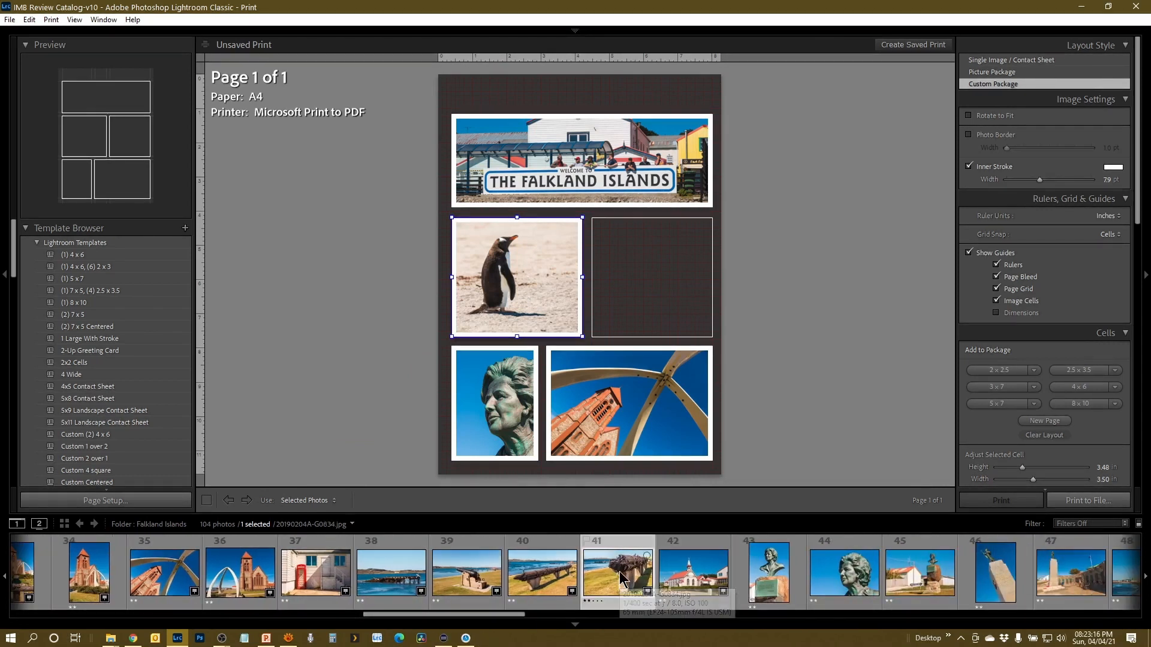
drag(625, 581, 661, 296)
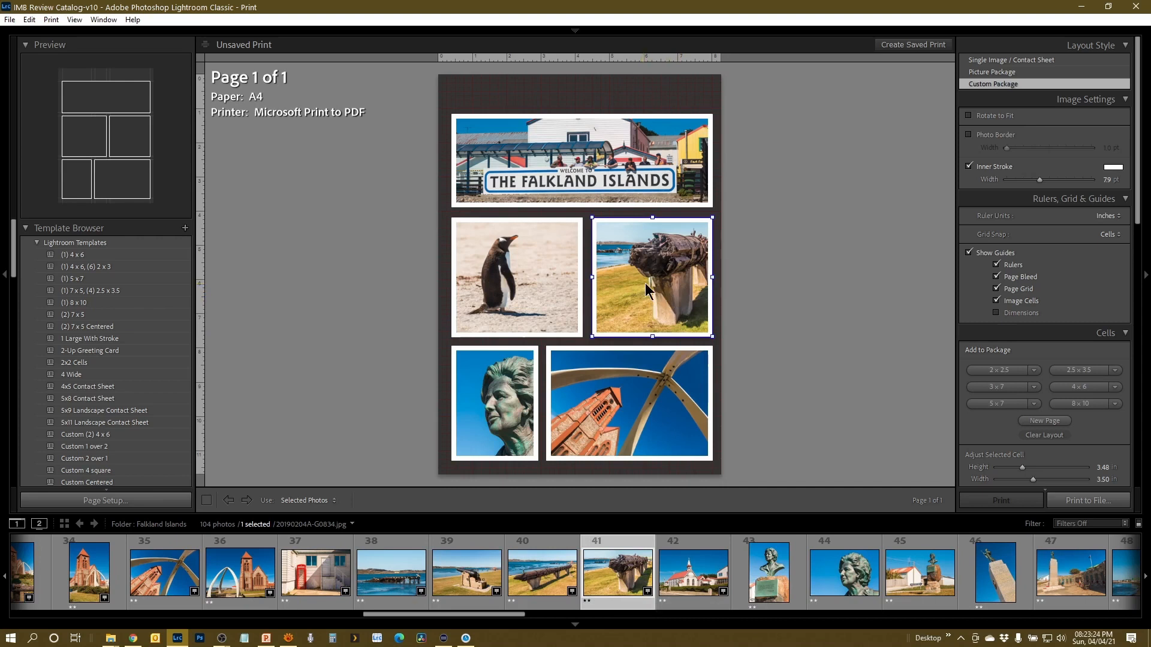
- Narrow the penguin cell to about 2.50 in and widen the timber cell to about 4.82 in, matching the bottom row's gap
click(550, 282)
drag(582, 277, 537, 291)
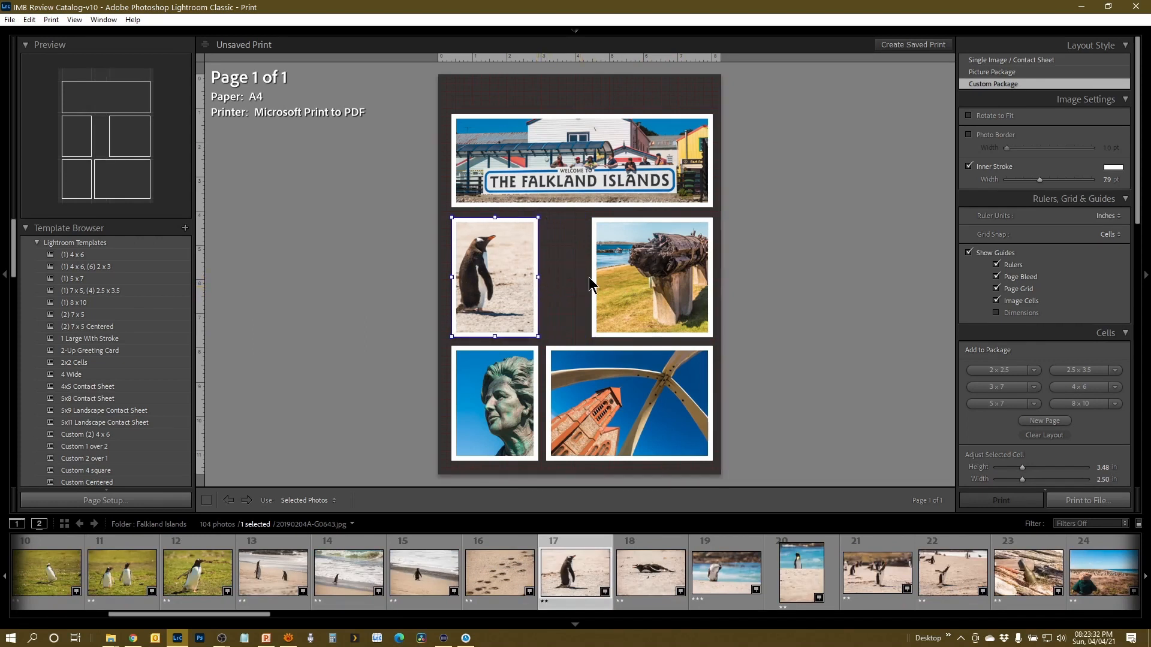
click(620, 271)
drag(594, 277, 548, 284)
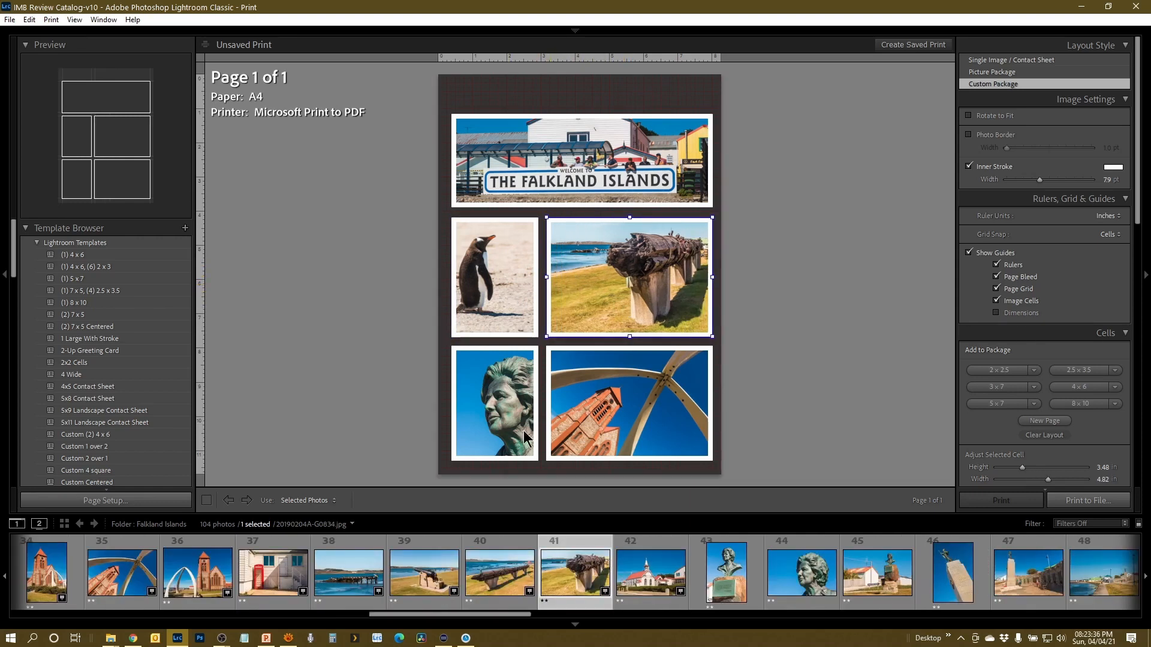
- Swap the middle row's cells so the wide timber photo sits on the left and the narrow penguin photo on the right
drag(504, 298, 628, 347)
drag(581, 274, 497, 276)
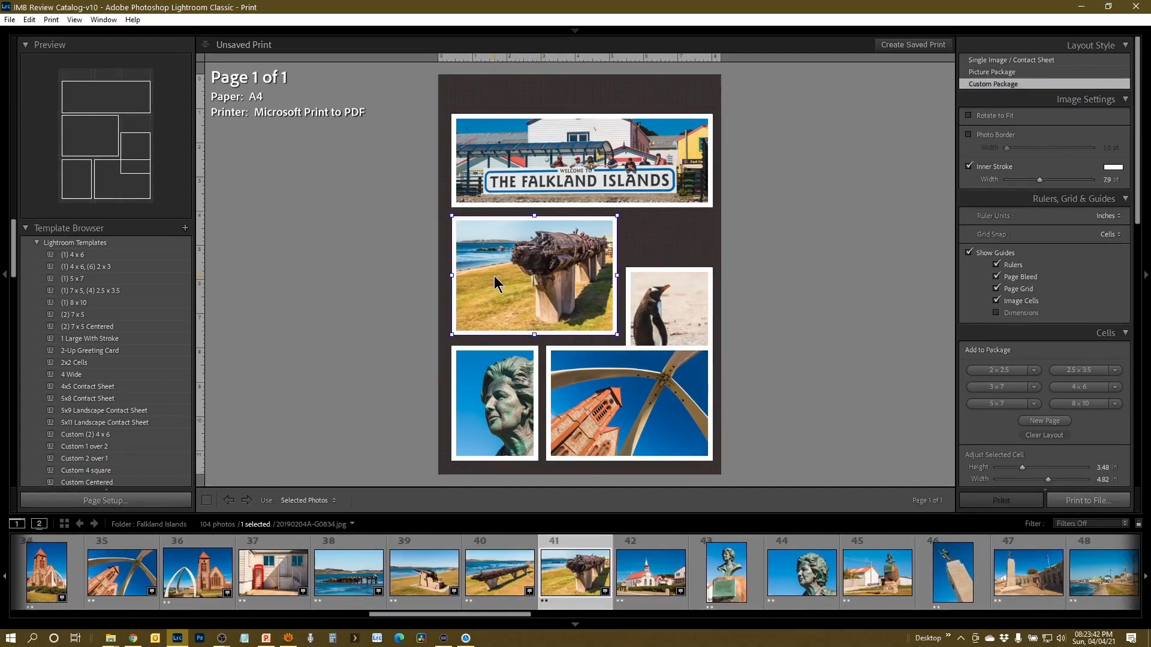
drag(667, 311, 667, 260)
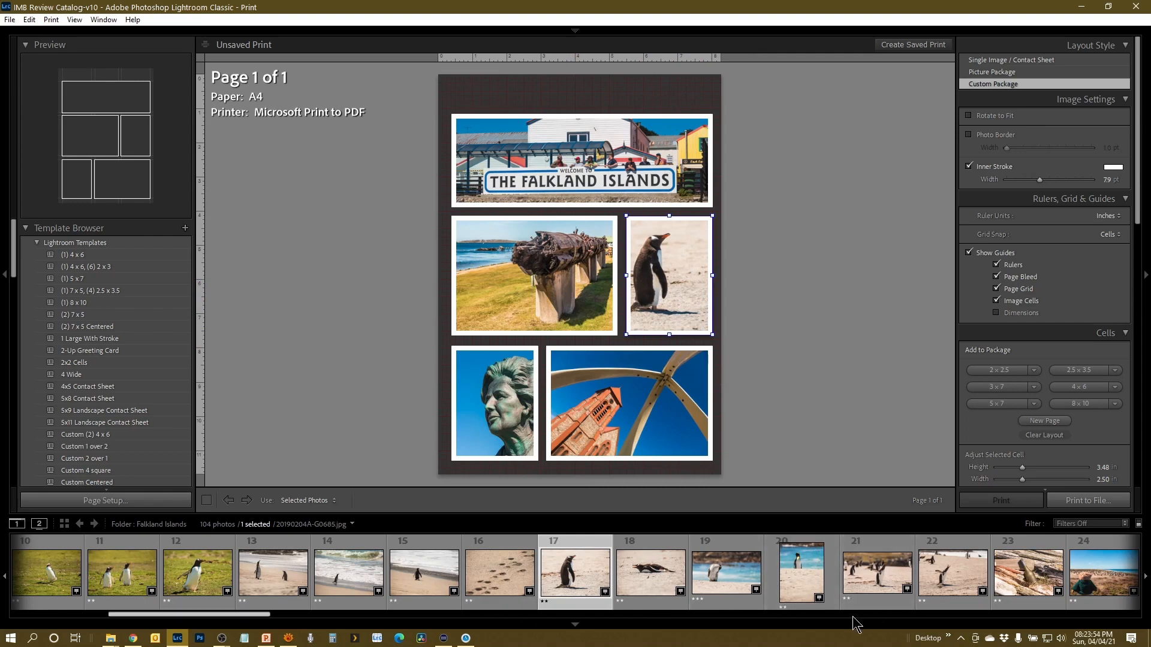
- Replace the picture in the middle row's narrow cell with portrait penguin photo 8
click(801, 579)
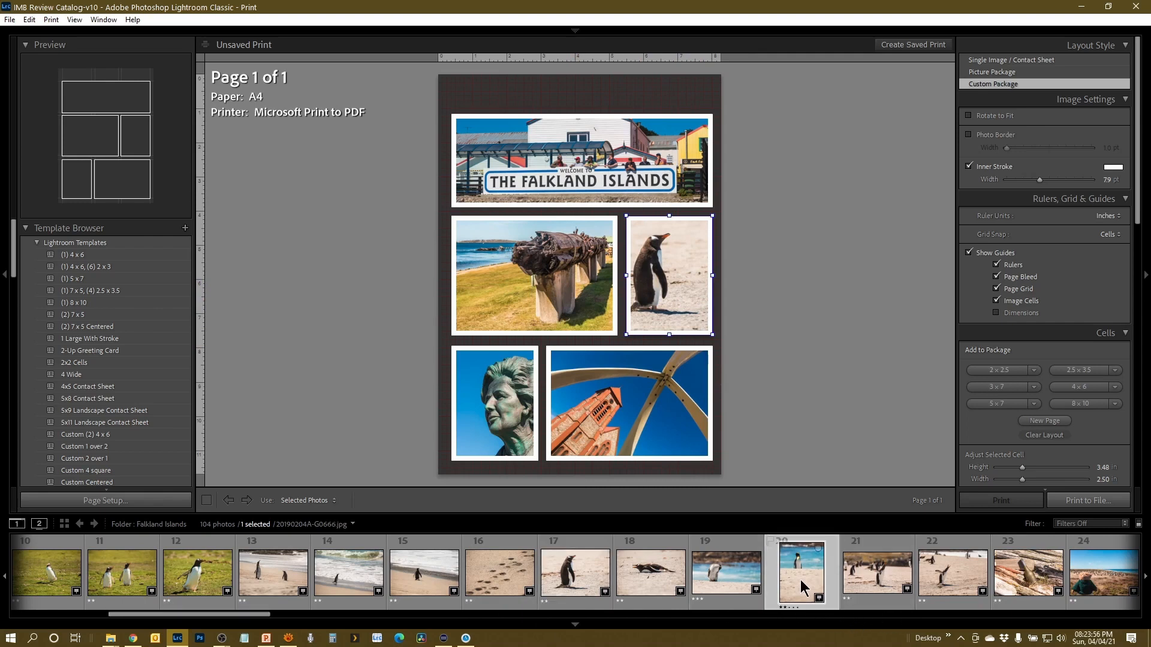
drag(238, 616, 174, 642)
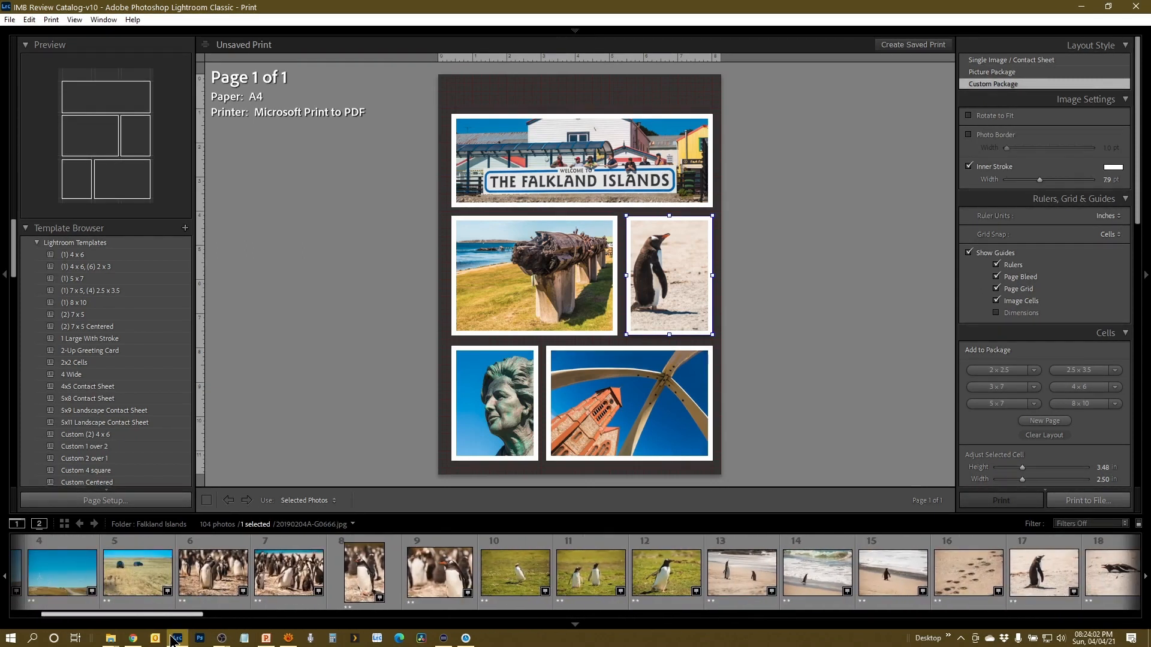
drag(377, 574, 663, 275)
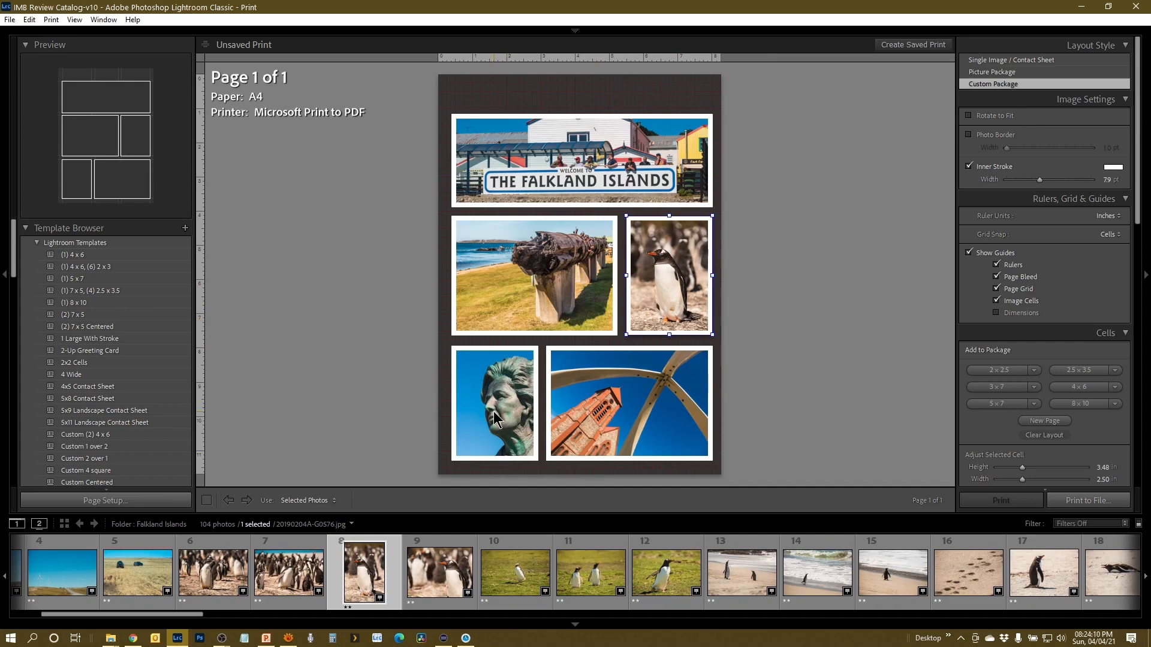
- Reposition the photos inside their cells, shifting the welcome sign slightly upward and centring the statue's head
click(585, 166)
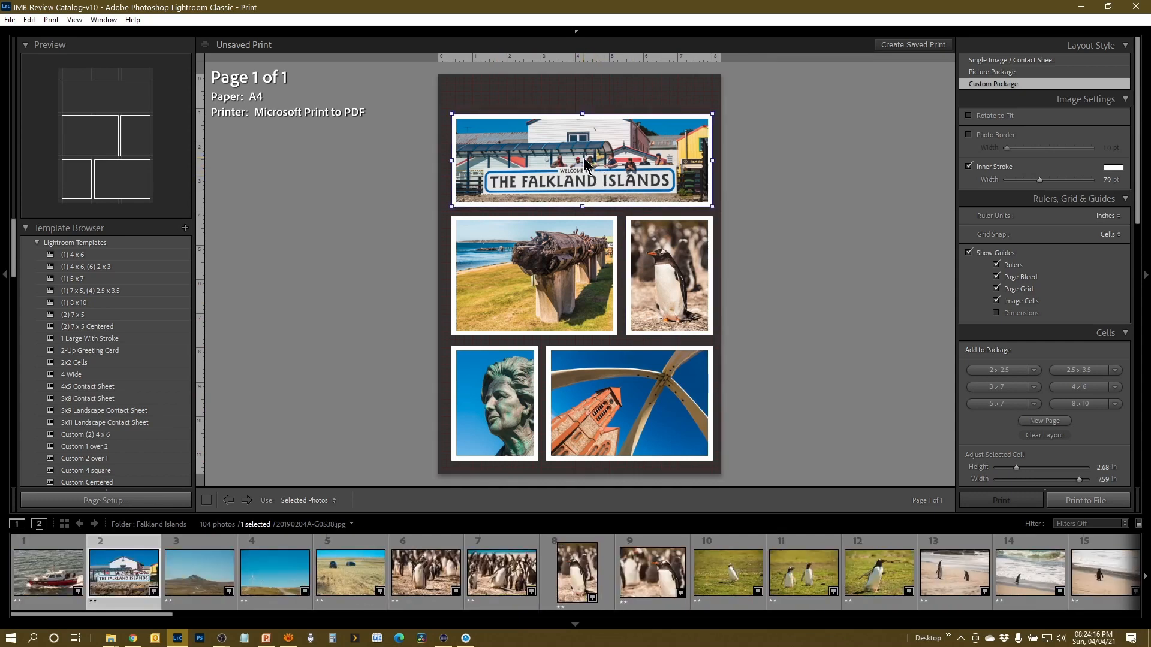
drag(577, 163, 567, 157)
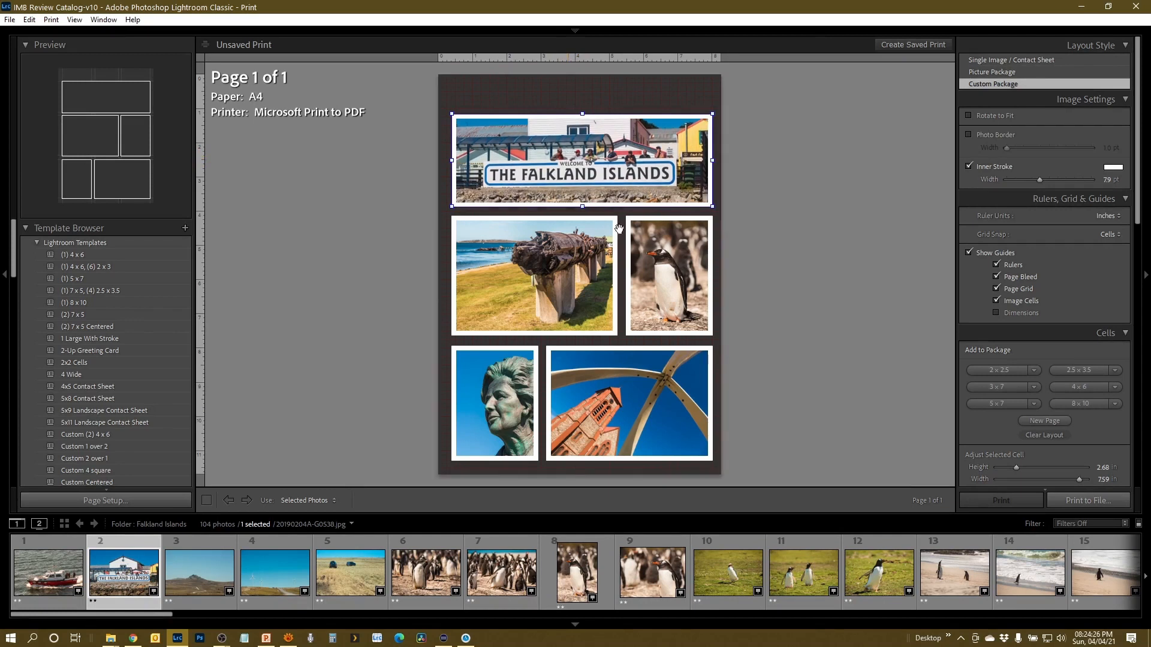
click(503, 411)
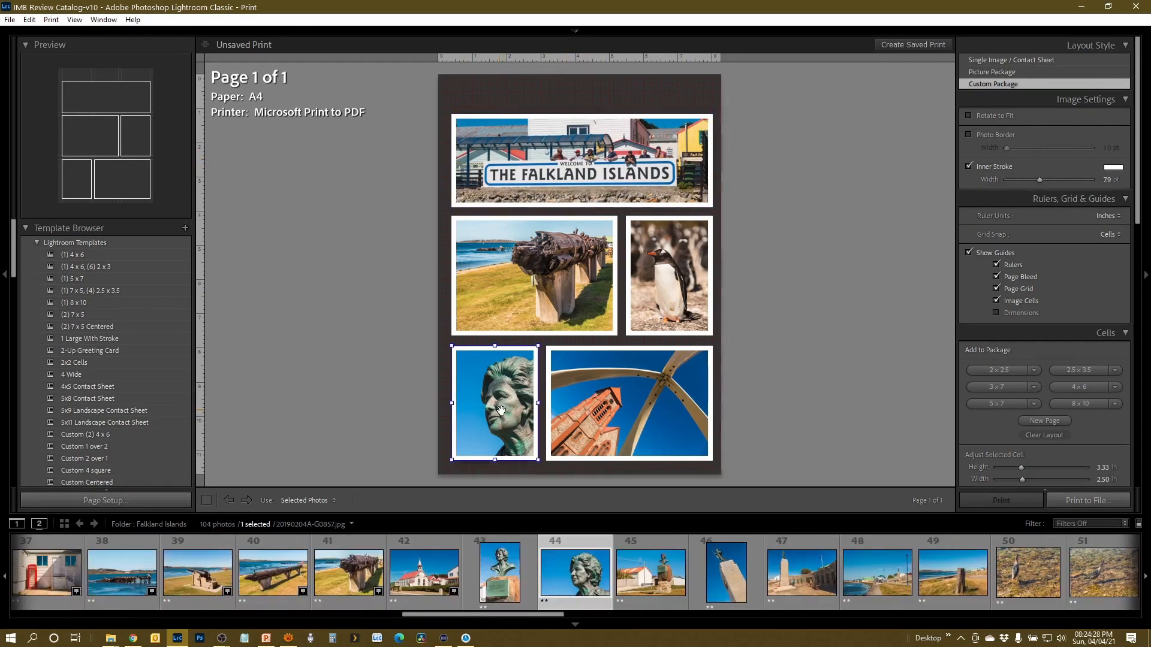
drag(511, 411, 500, 411)
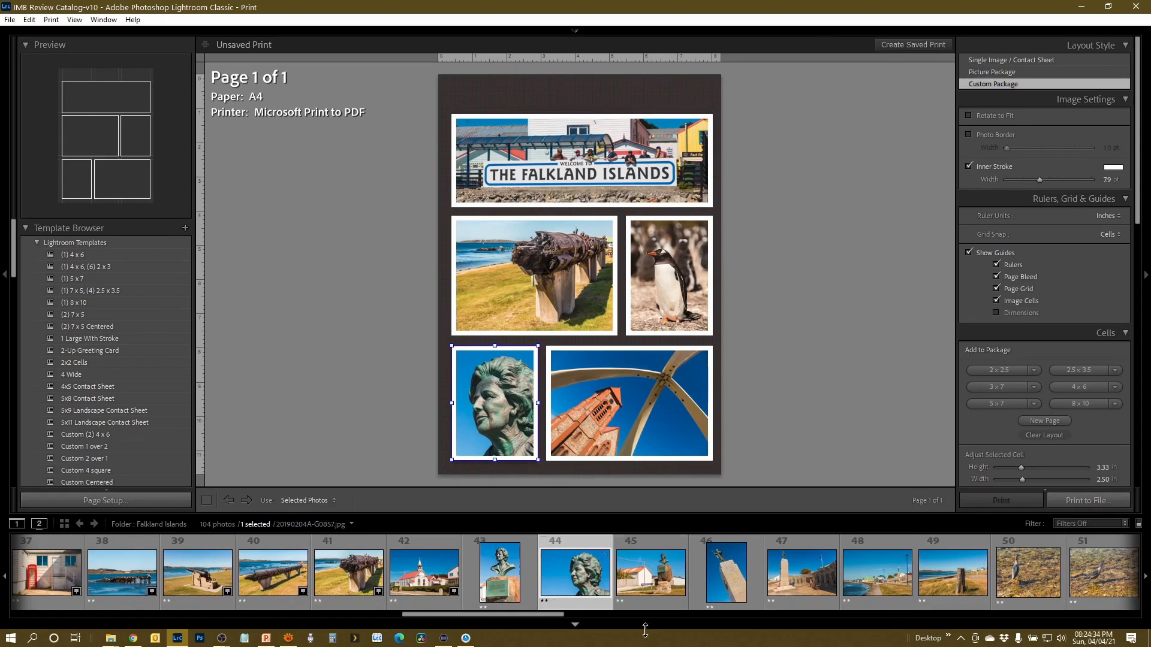
- Put standing penguin photo 17 in the middle row's narrow cell
drag(466, 615, 228, 646)
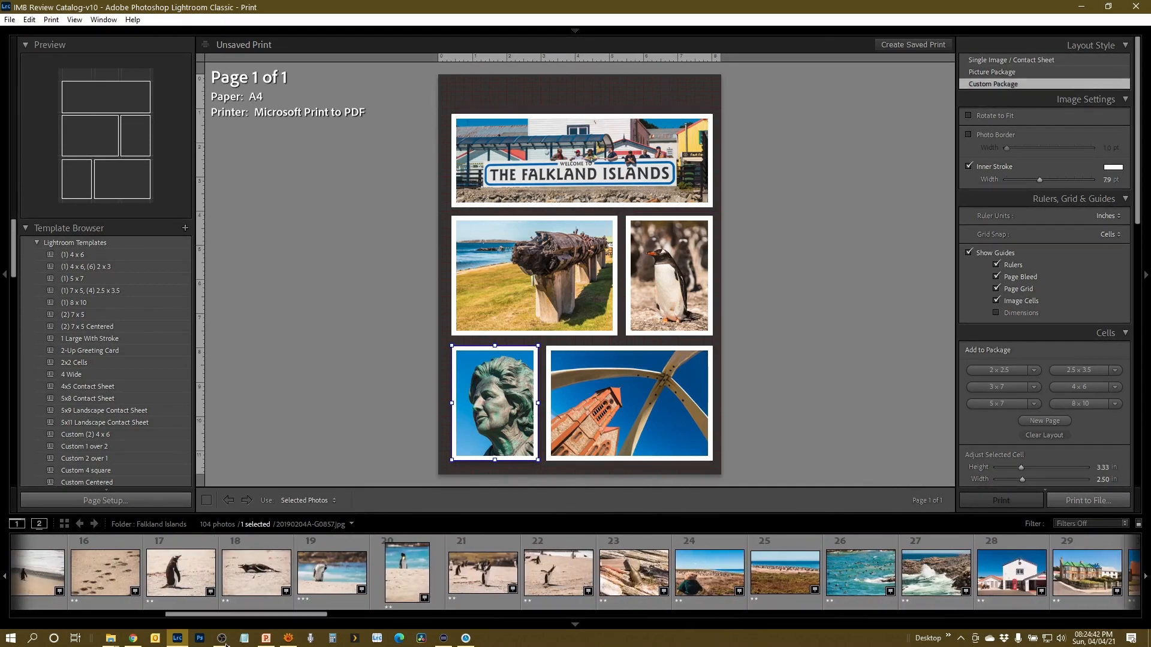
drag(180, 574, 666, 284)
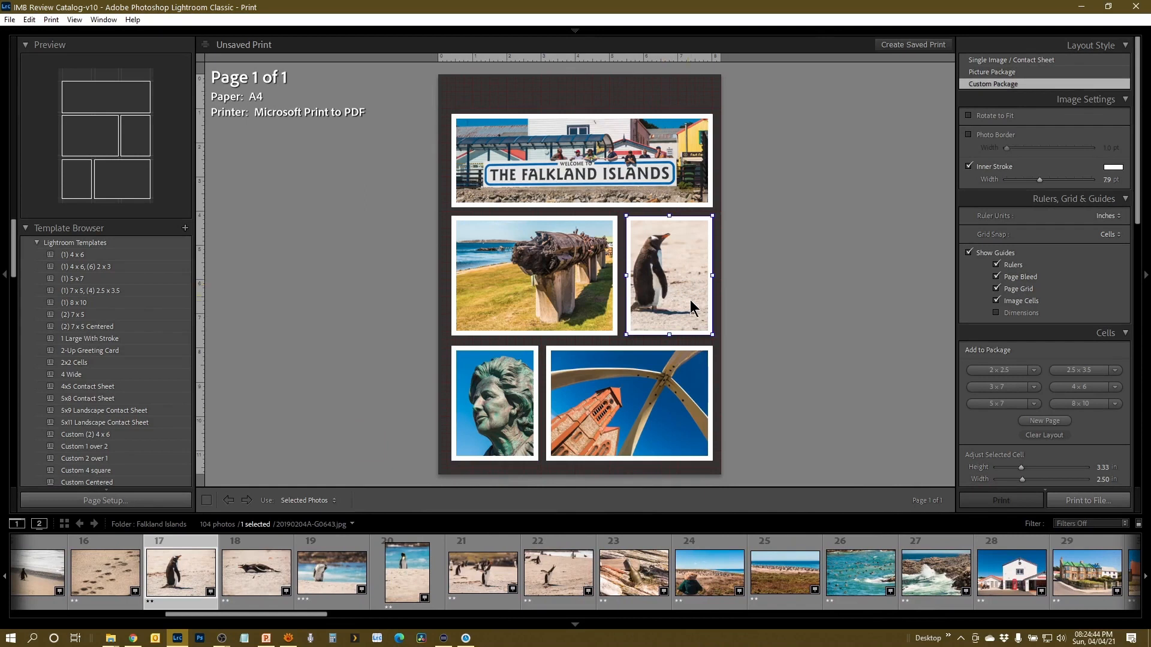
- Swap the cells in both lower rows, putting penguin left and timber right in the middle, arch left and statue right below
drag(589, 296, 490, 232)
drag(495, 229, 496, 227)
click(617, 283)
drag(616, 277, 629, 273)
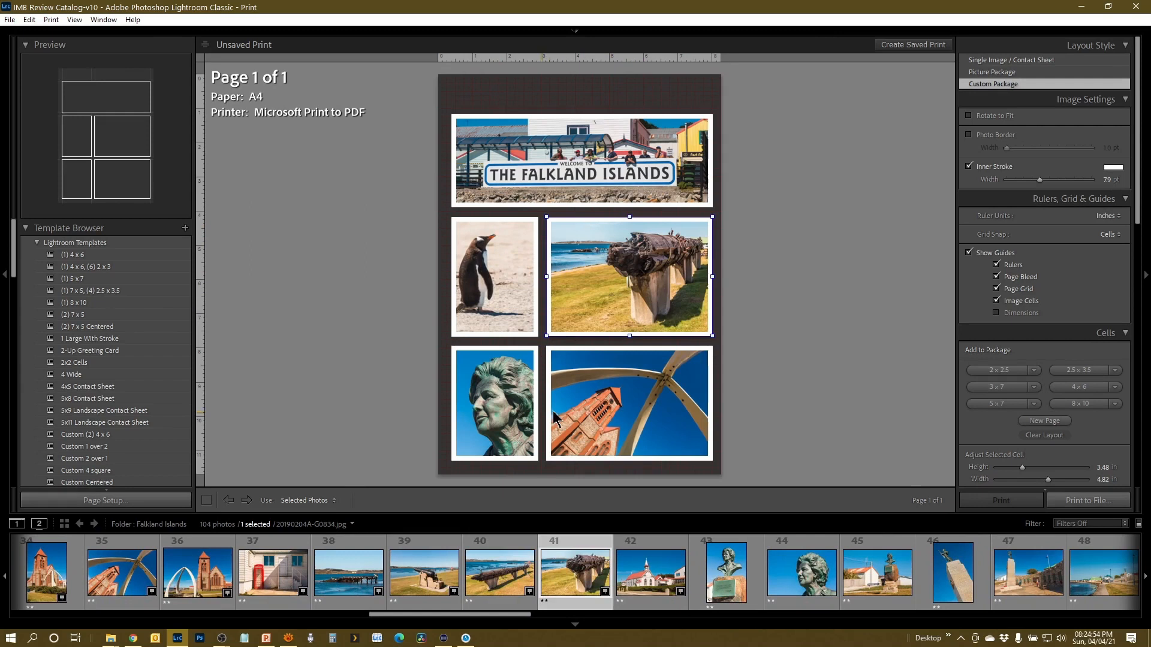
mouse_move(508, 433)
mouse_down()
mouse_move(658, 436)
mouse_move(491, 426)
mouse_up()
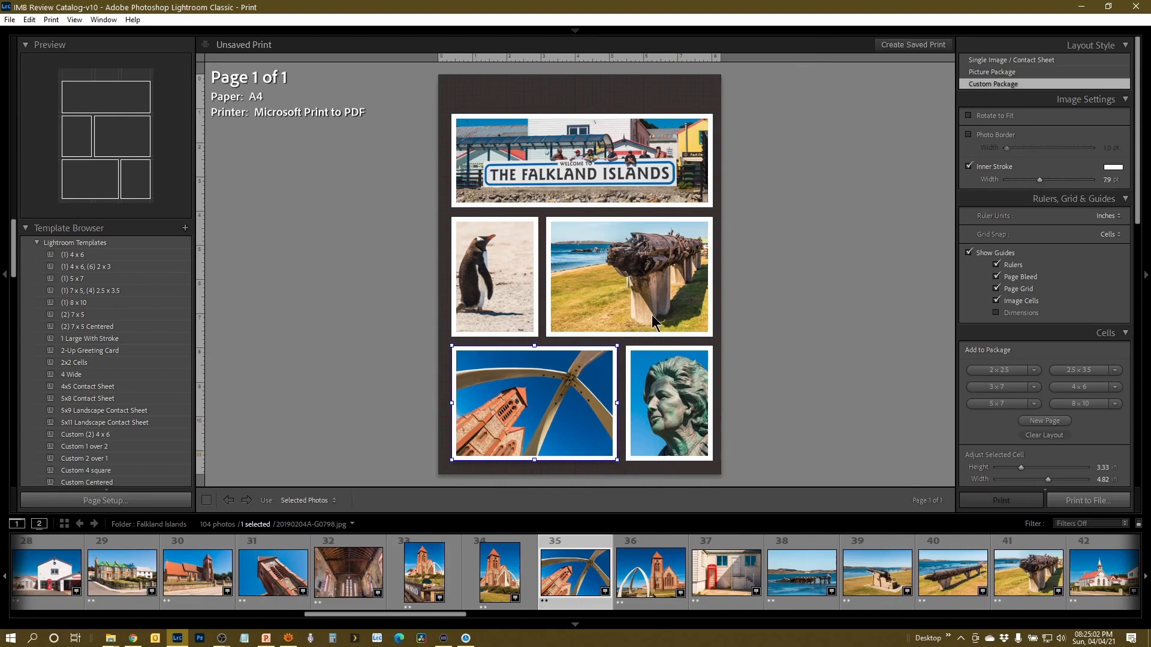
- Reposition the middle row's photos inside their cells, shifting the penguin to the right and the timber slightly left
click(490, 279)
drag(491, 282, 503, 284)
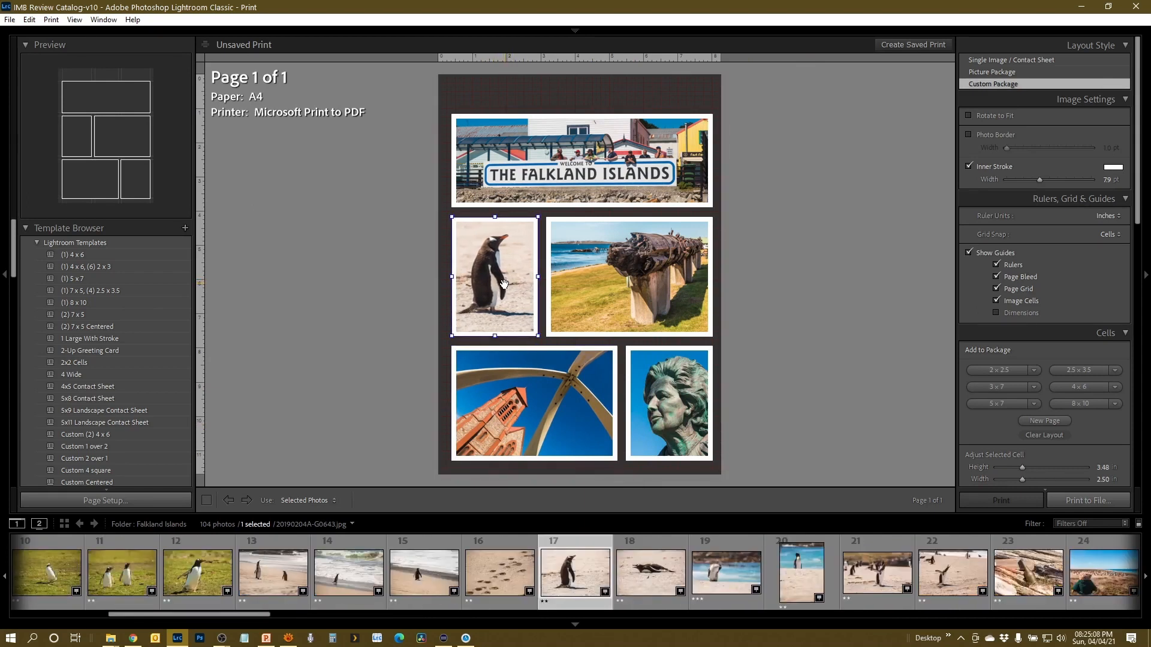
click(664, 288)
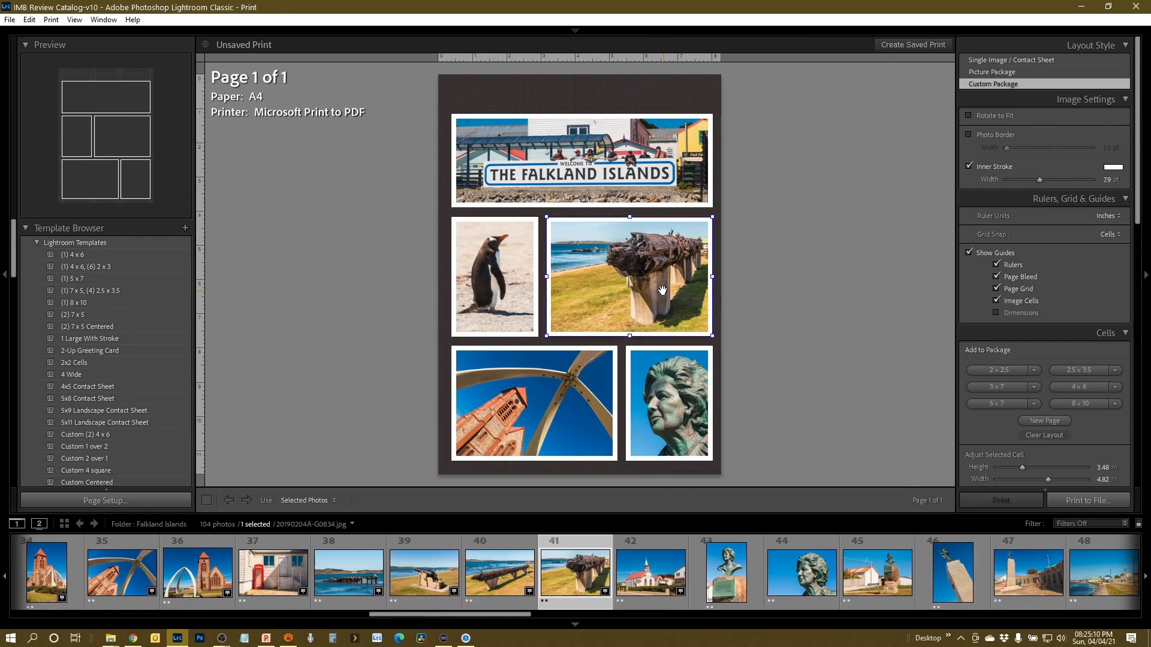
drag(663, 290, 650, 290)
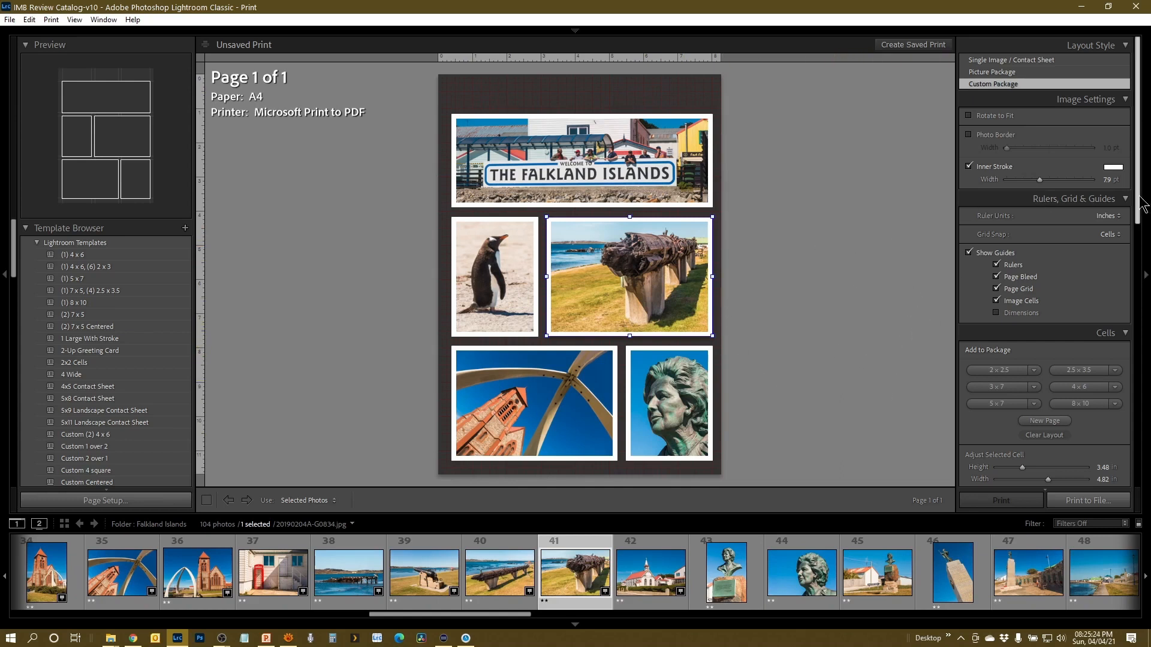
- Add the identity plate to the page, place it above the top photo, and enlarge it to about 81% scale
drag(1139, 209, 1146, 347)
click(971, 238)
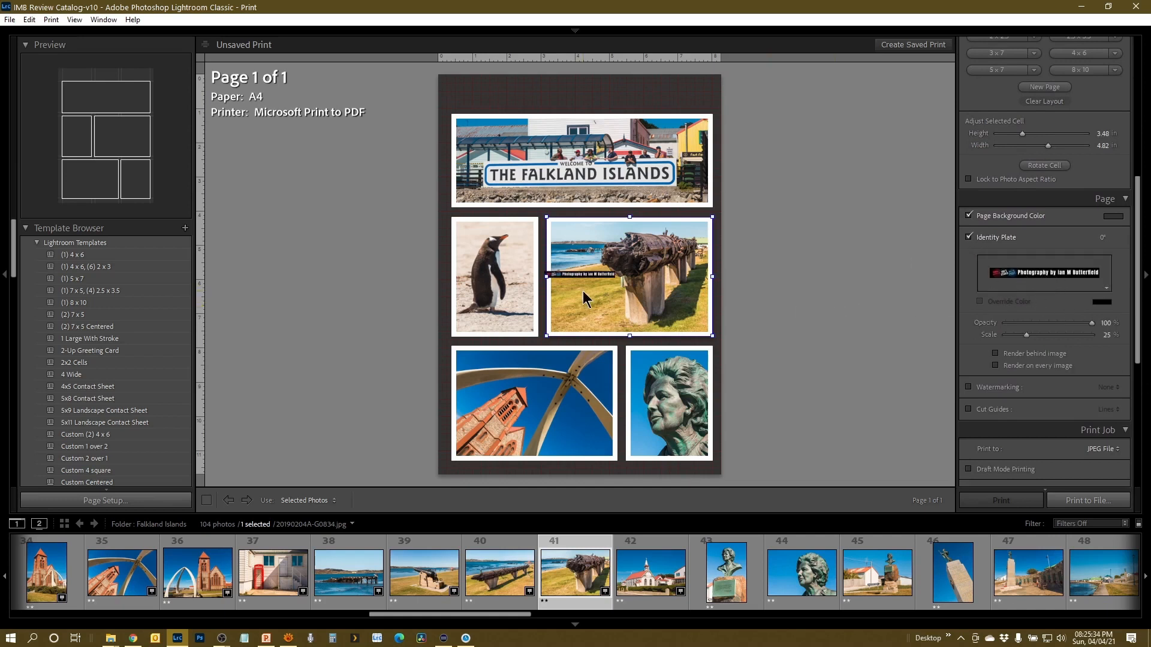
drag(583, 276, 684, 110)
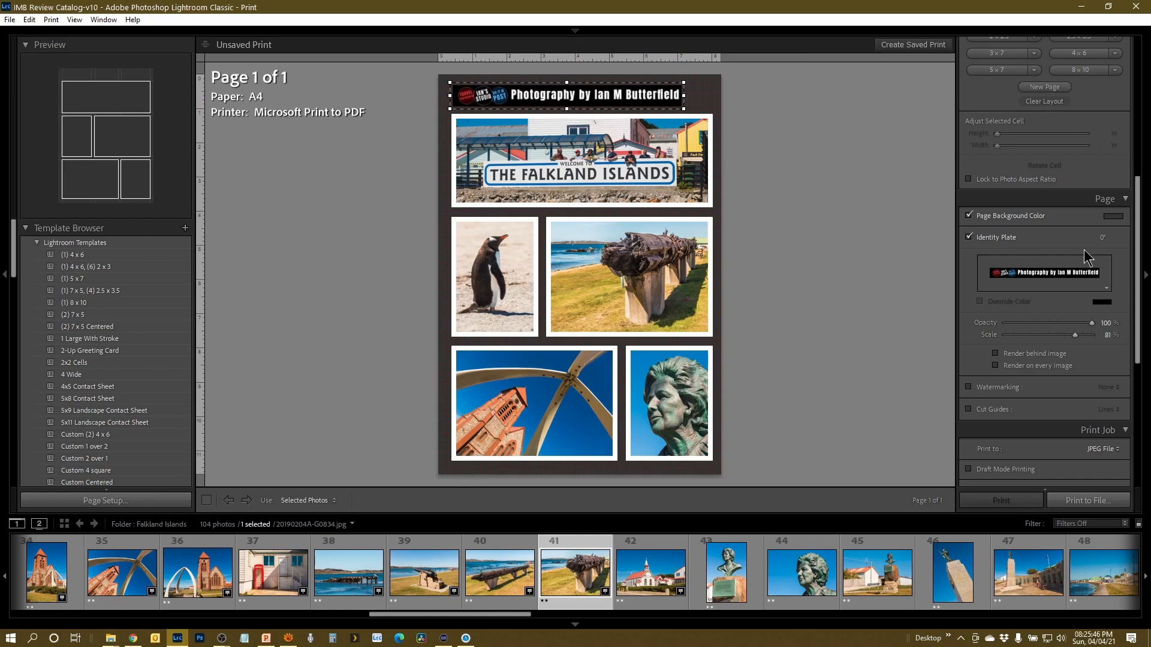
- Switch the identity plate from a graphic to styled text reading "This is Port Stanley"
click(1103, 286)
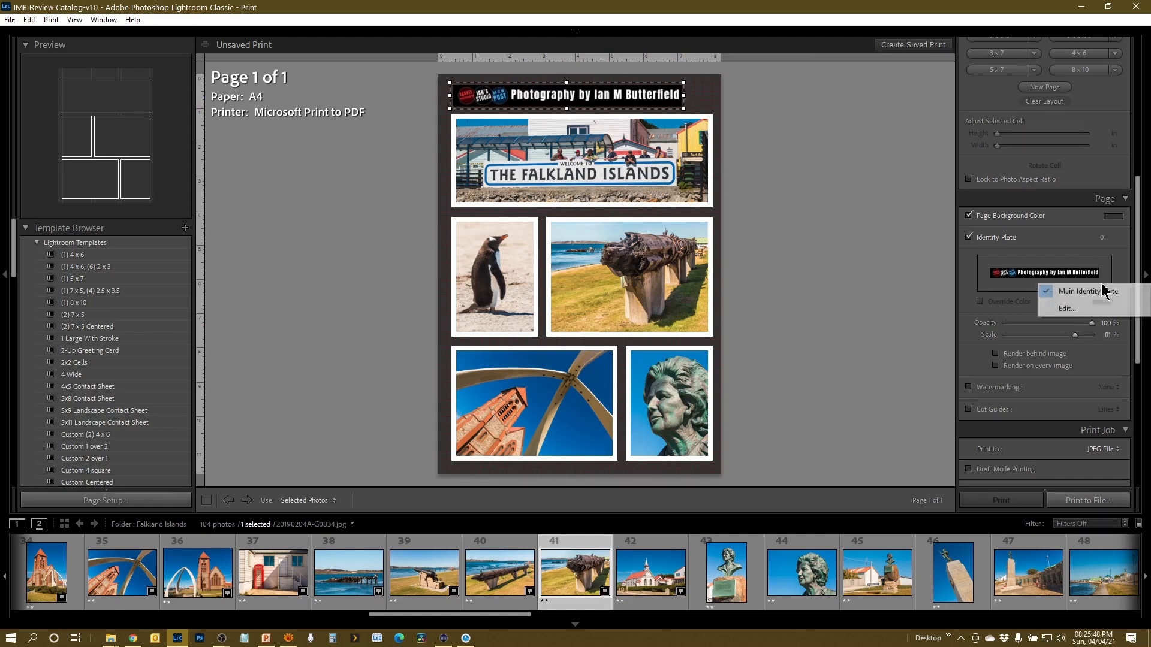
click(1070, 308)
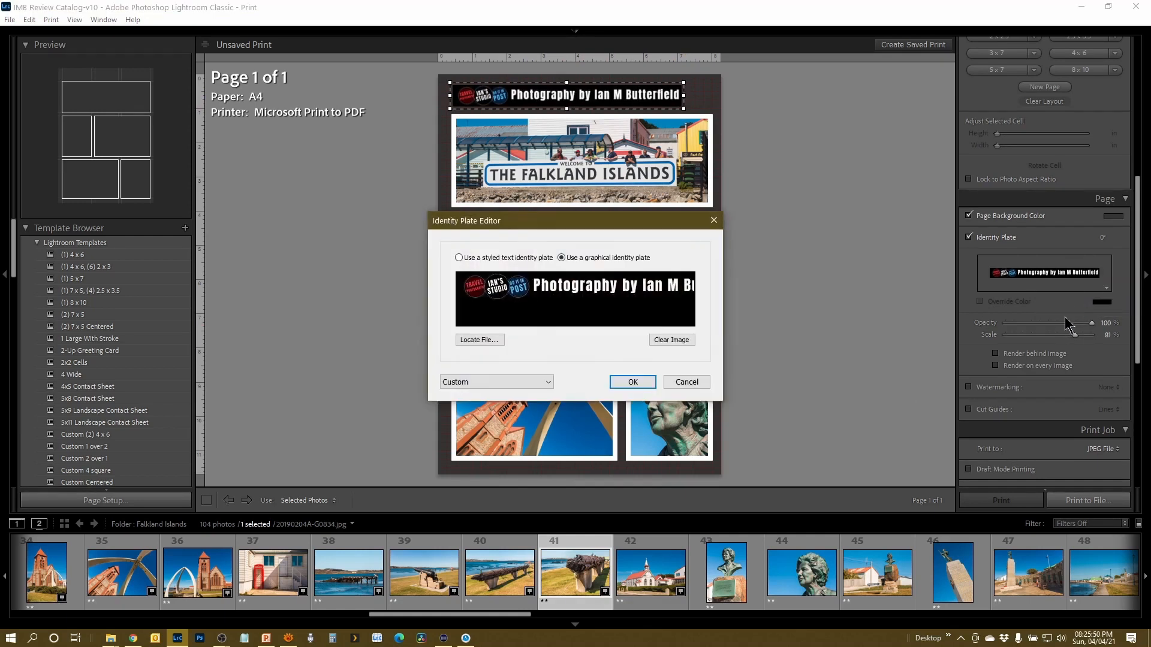
click(520, 383)
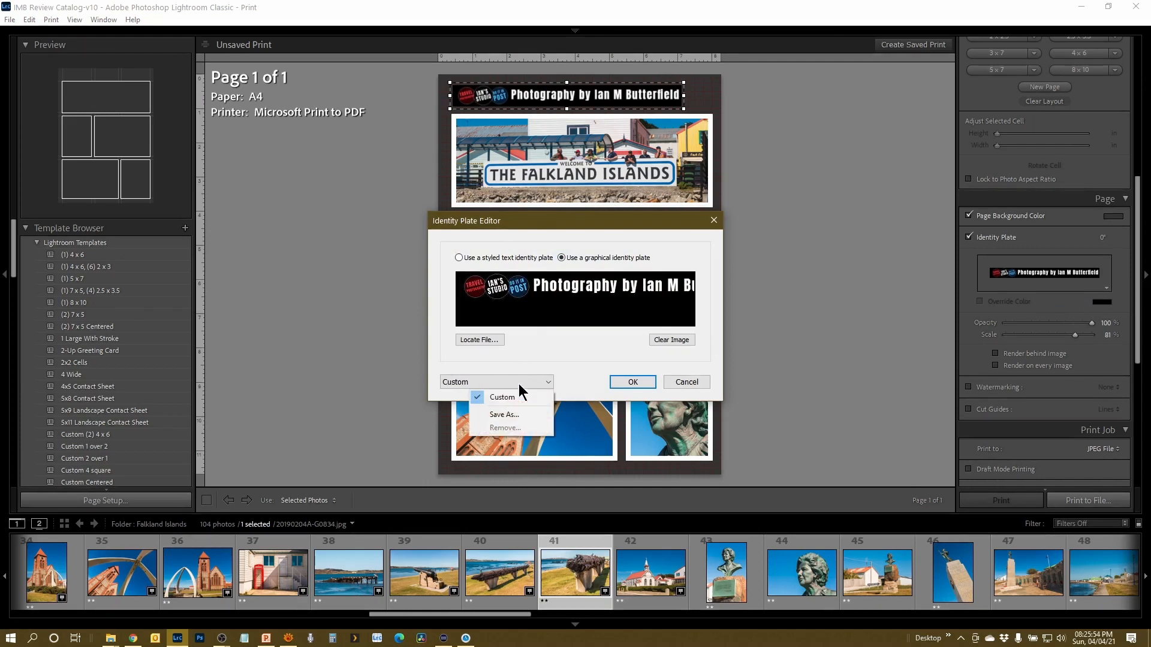
click(575, 377)
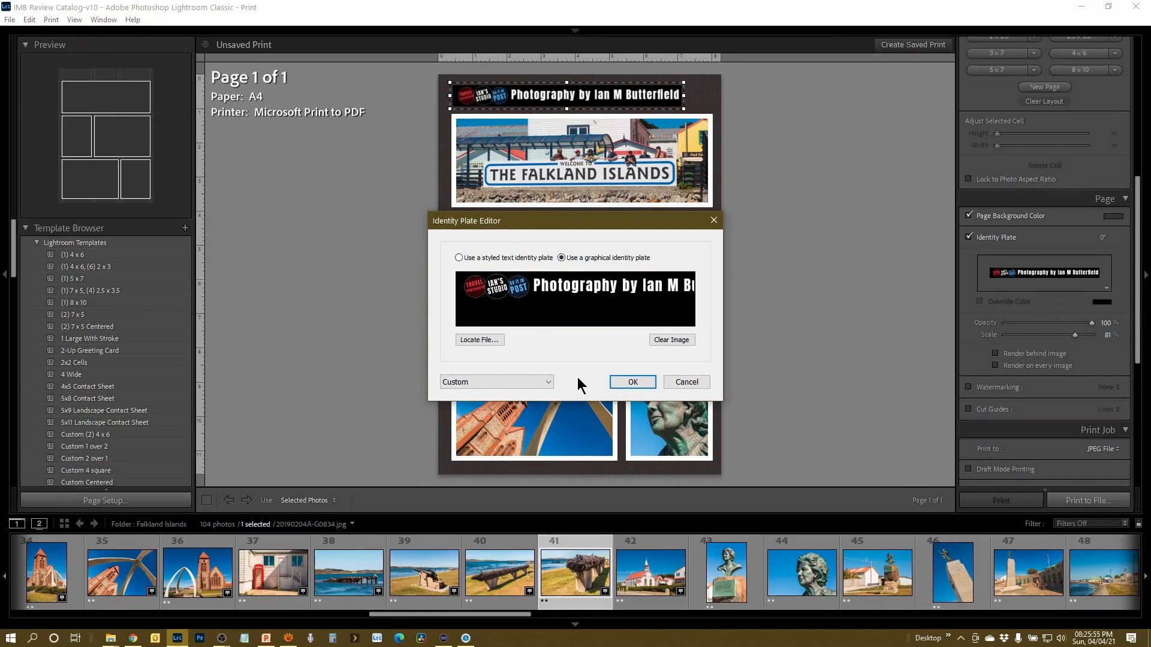
click(492, 258)
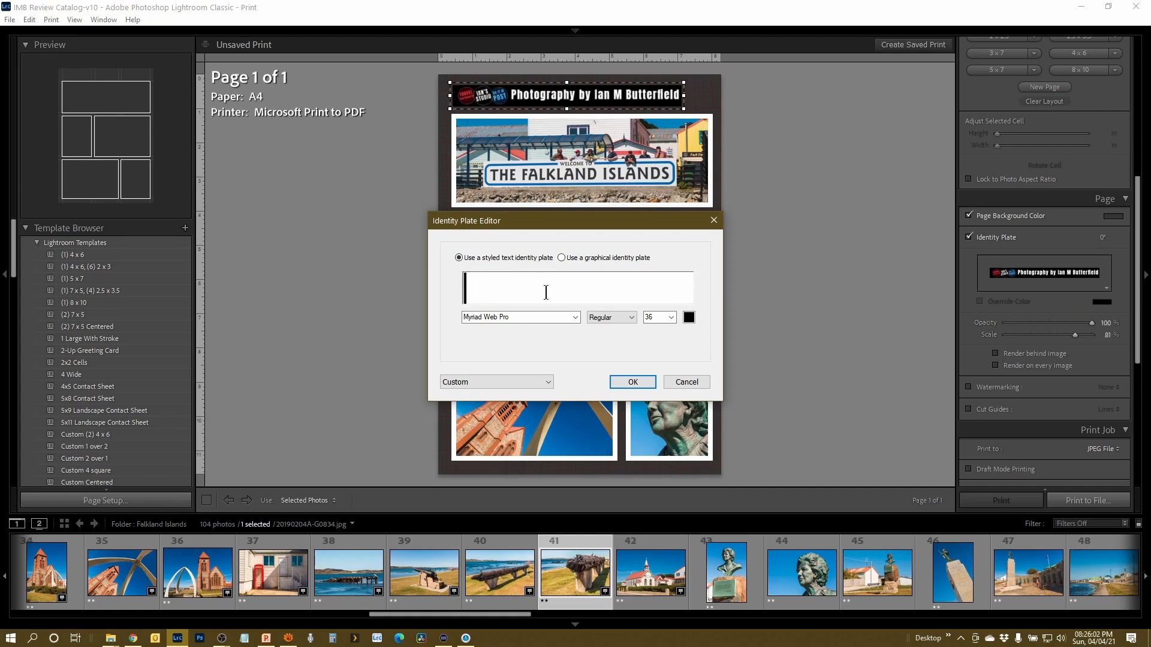
text(This is Pr)
key(BackSpace)
text(ort Sta)
text(nley)
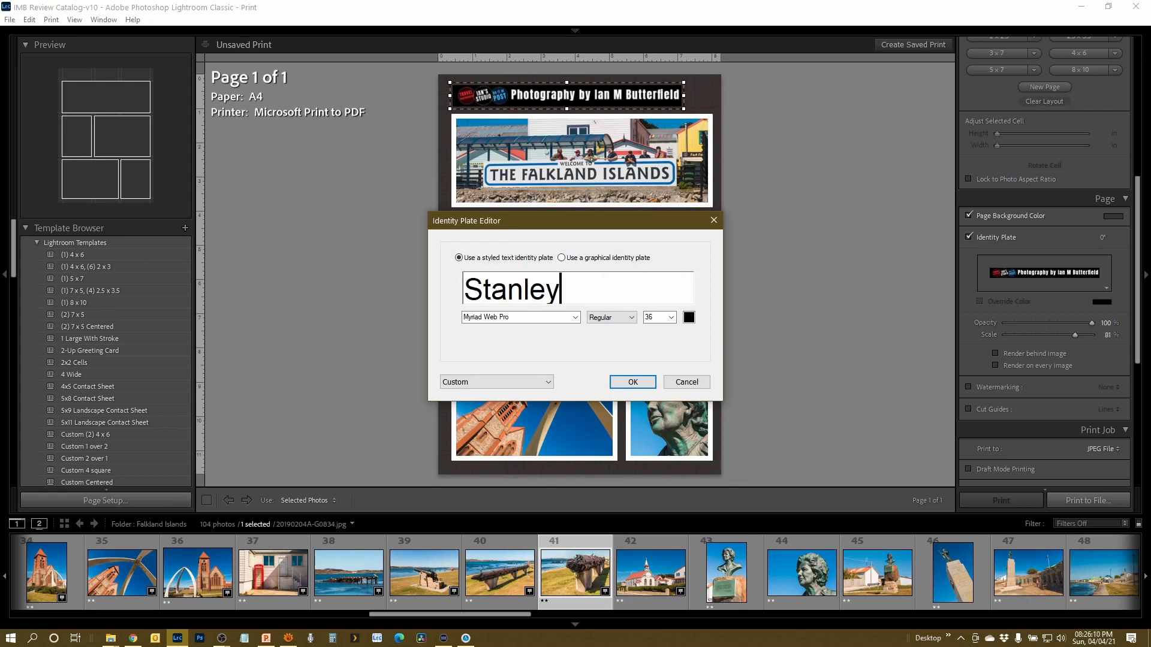
- Set the identity plate text's font to Anton and apply the edited plate to the page
drag(563, 290, 463, 286)
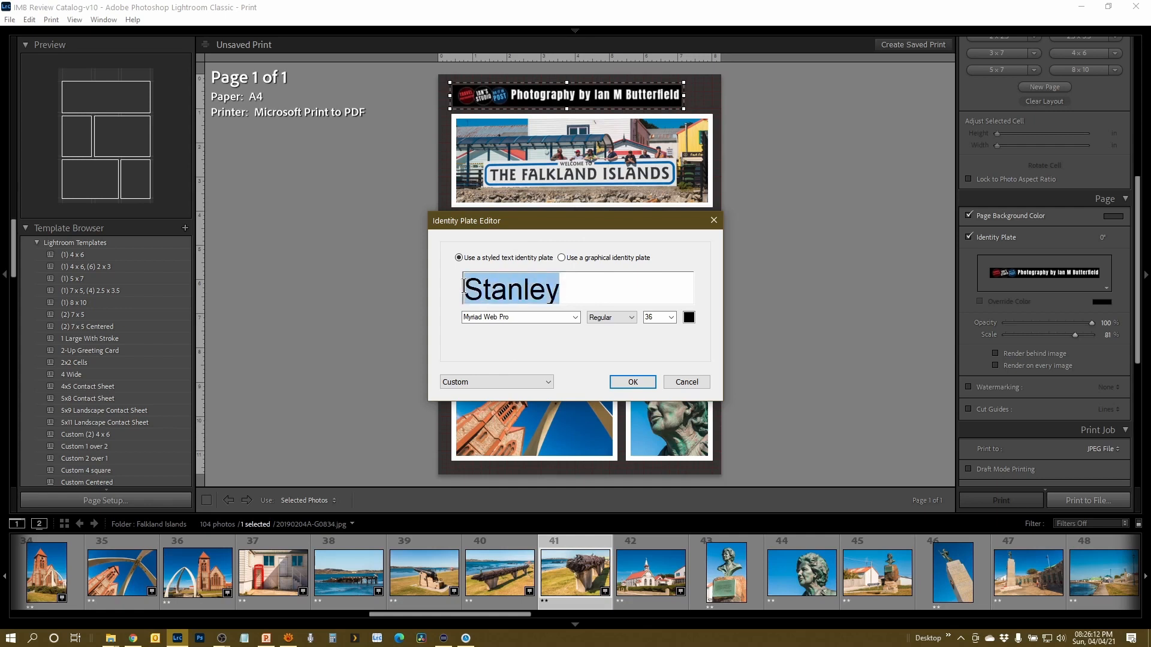
click(534, 317)
click(575, 318)
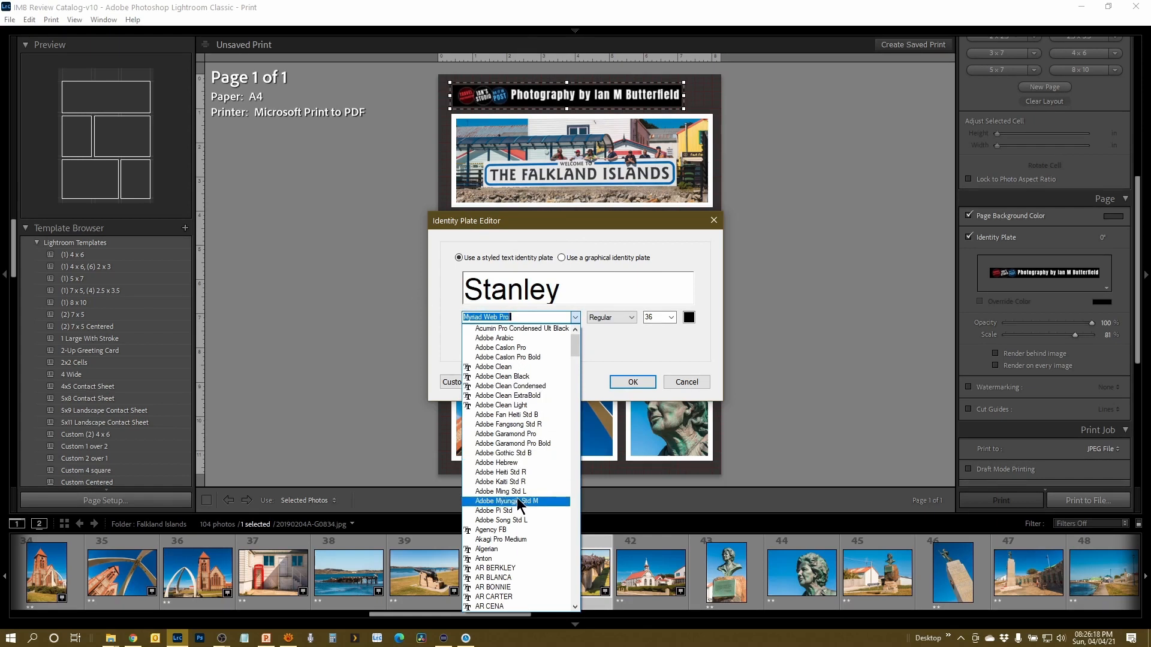
scroll(517, 498, down, 3)
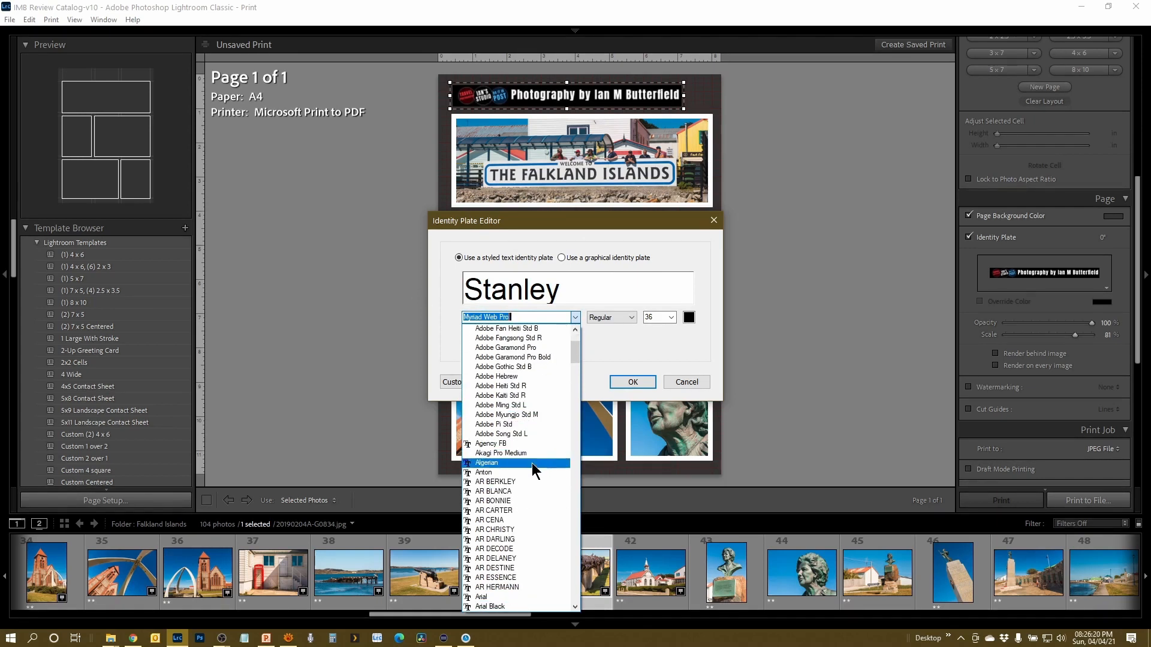
click(530, 472)
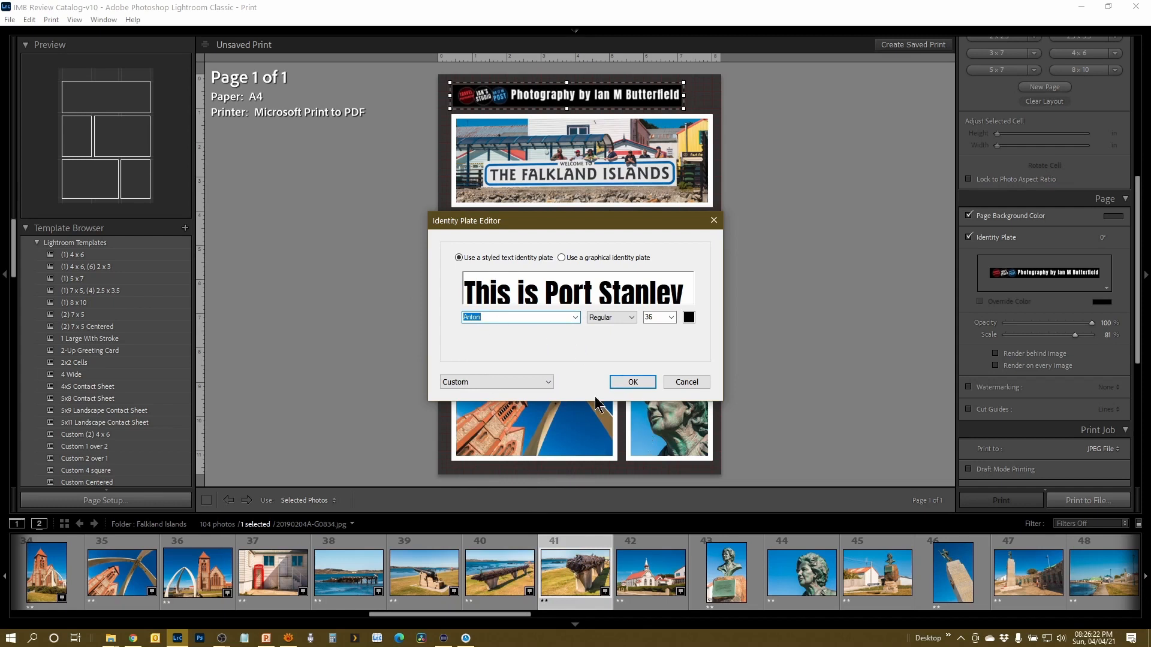
click(633, 382)
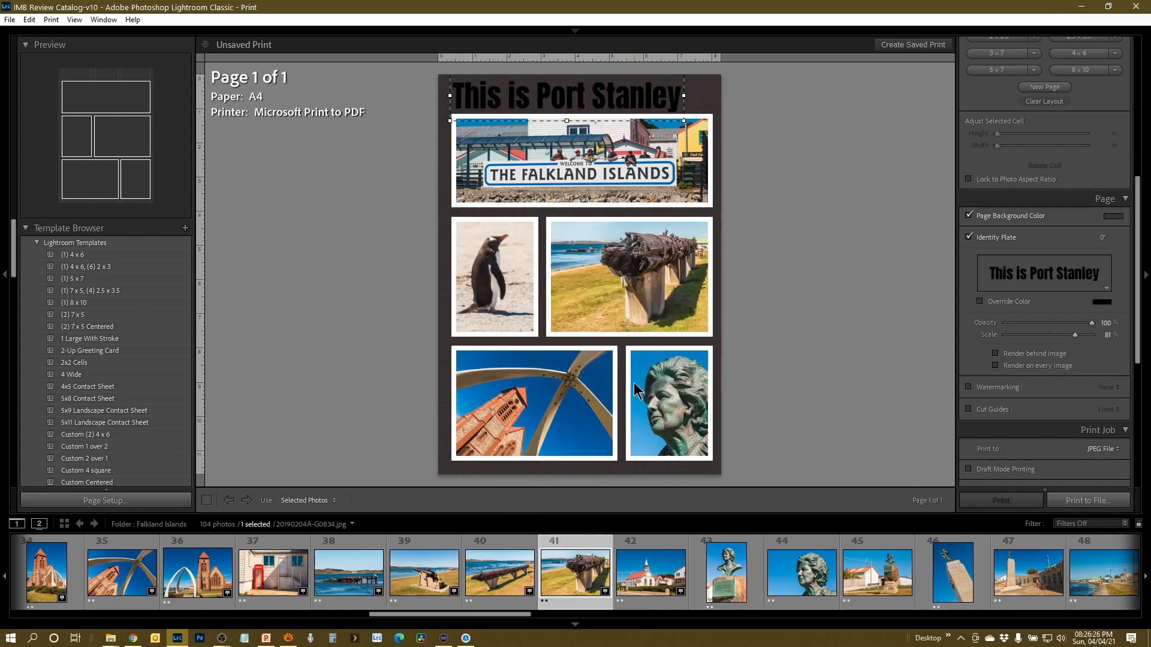
- Override the identity plate's colour with white and shrink it to about 52% scale so it fits above the top photo
click(1023, 302)
click(1102, 301)
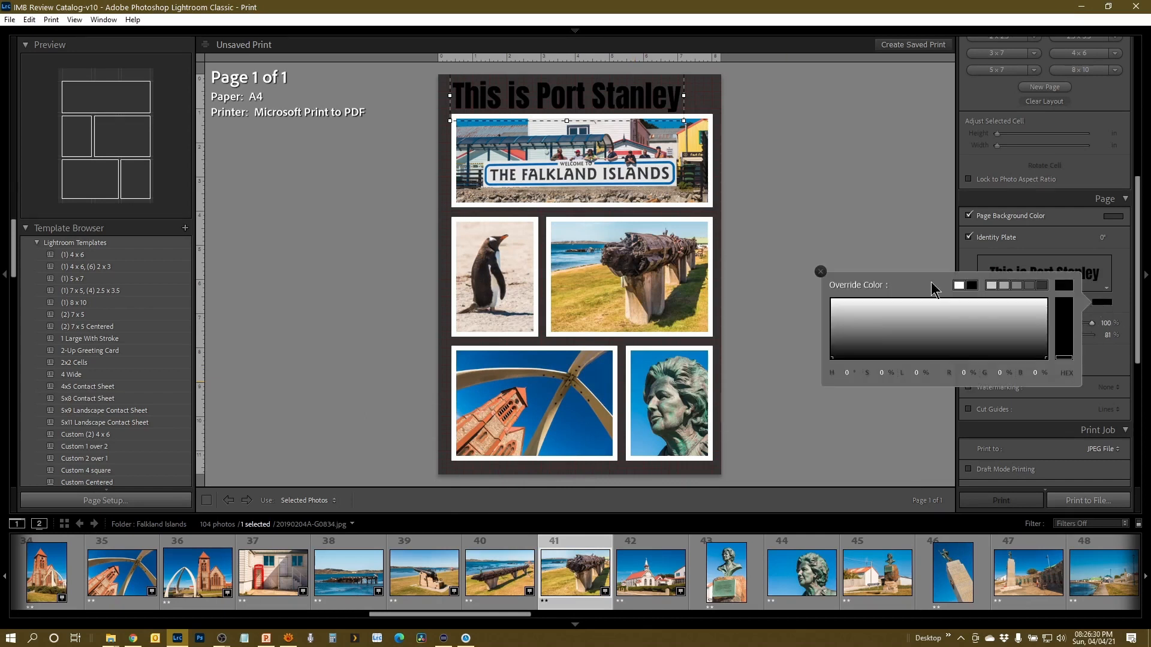
click(958, 285)
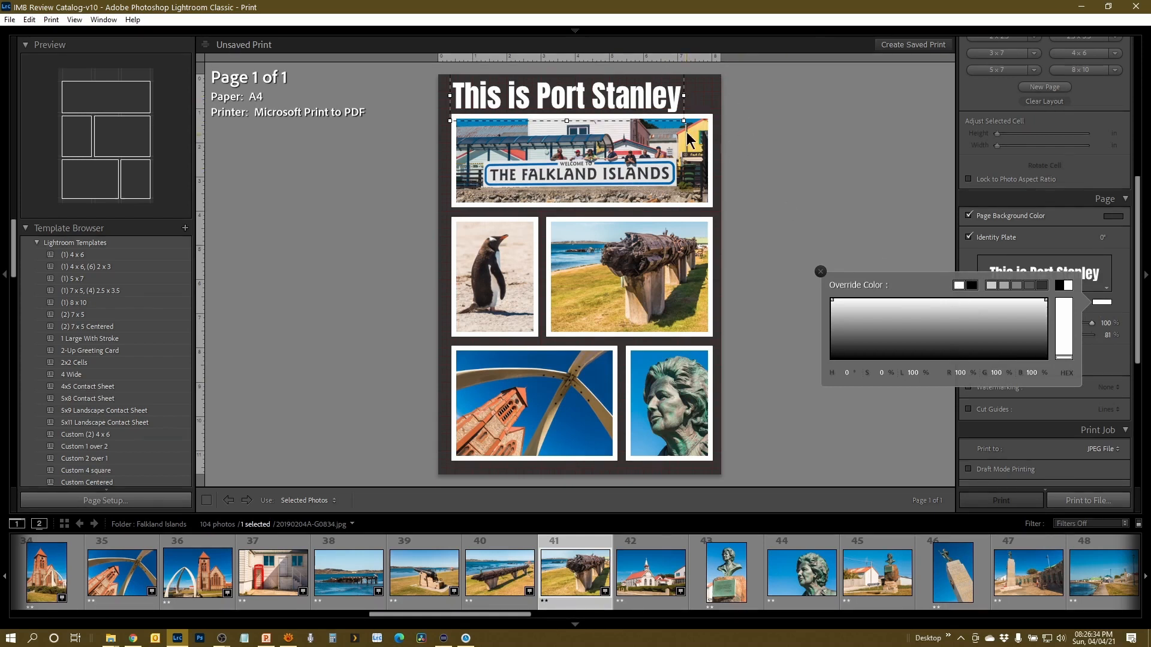
drag(685, 121, 570, 98)
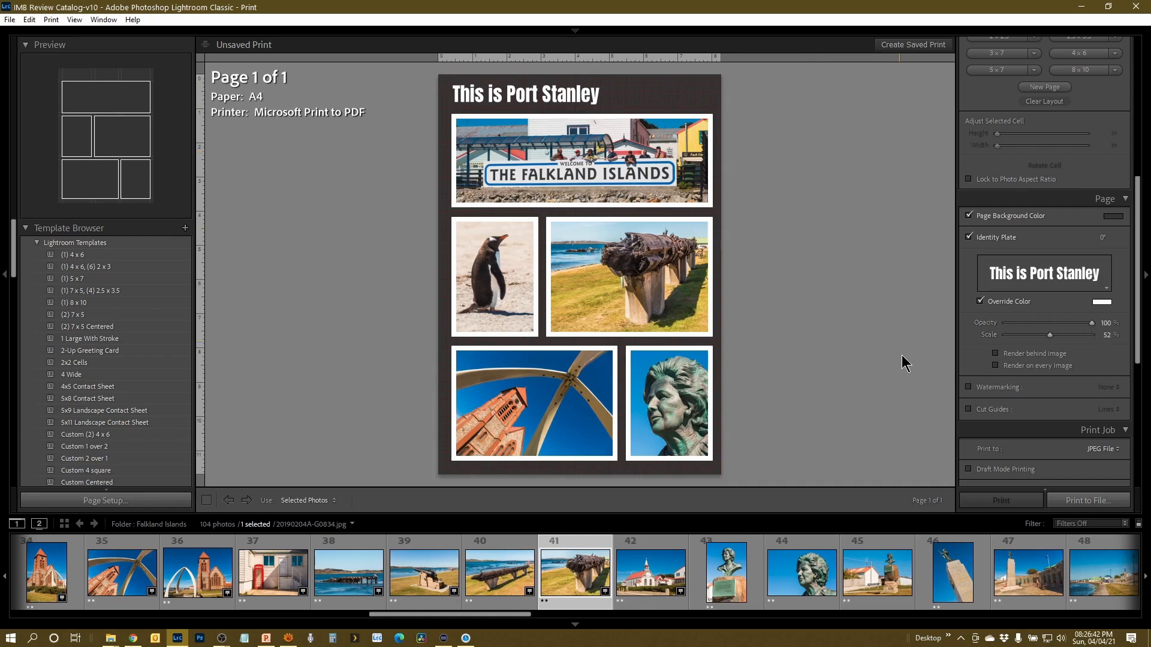
- Start printing the page to a JPEG file and choose the FB folder under LS066 - A sense of place [2021-04-04], 36 LR Images, as destination
click(1088, 500)
drag(668, 171, 532, 72)
scroll(360, 351, down, 6)
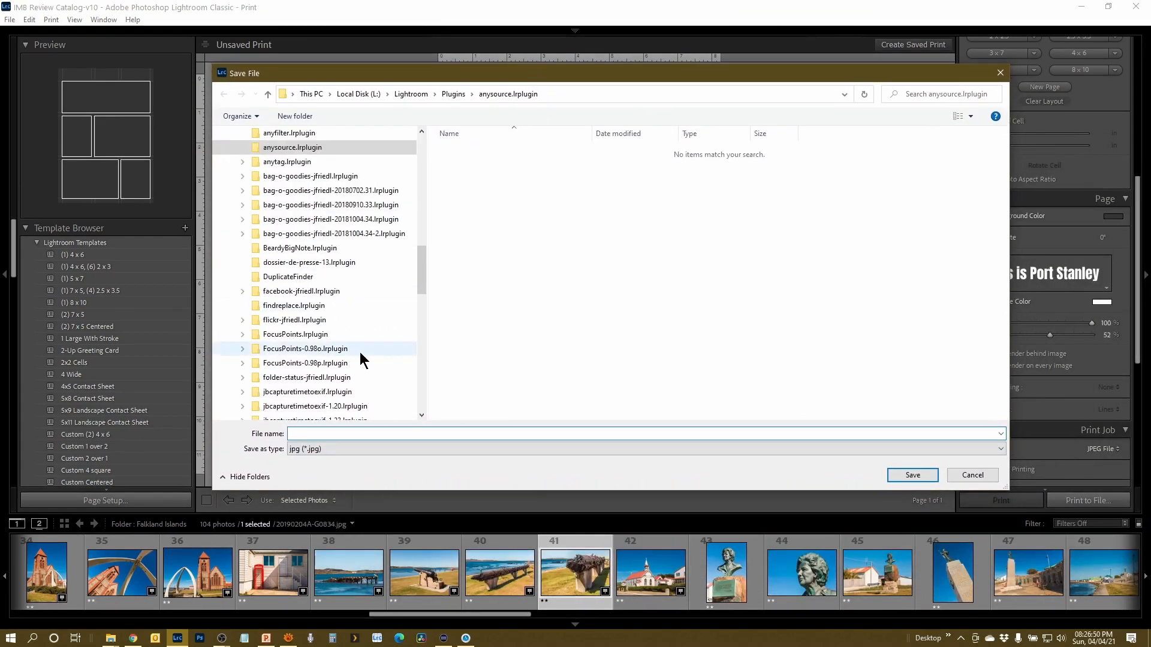
scroll(361, 352, up, 6)
scroll(332, 246, up, 6)
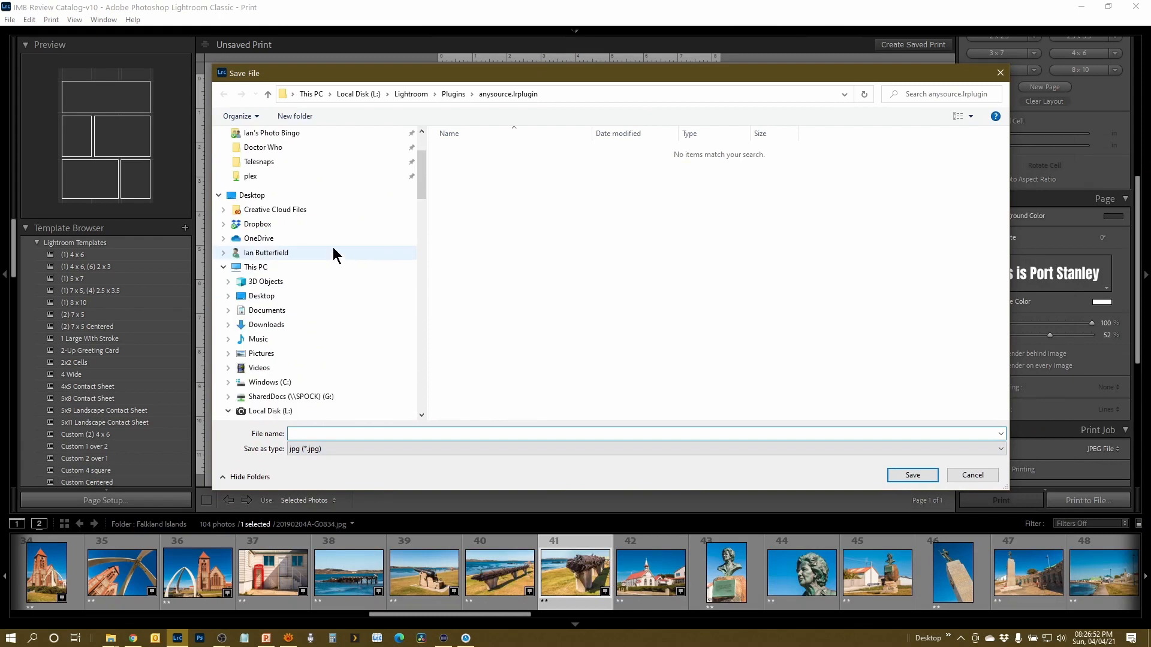
click(358, 94)
scroll(496, 350, down, 2)
double_click(488, 400)
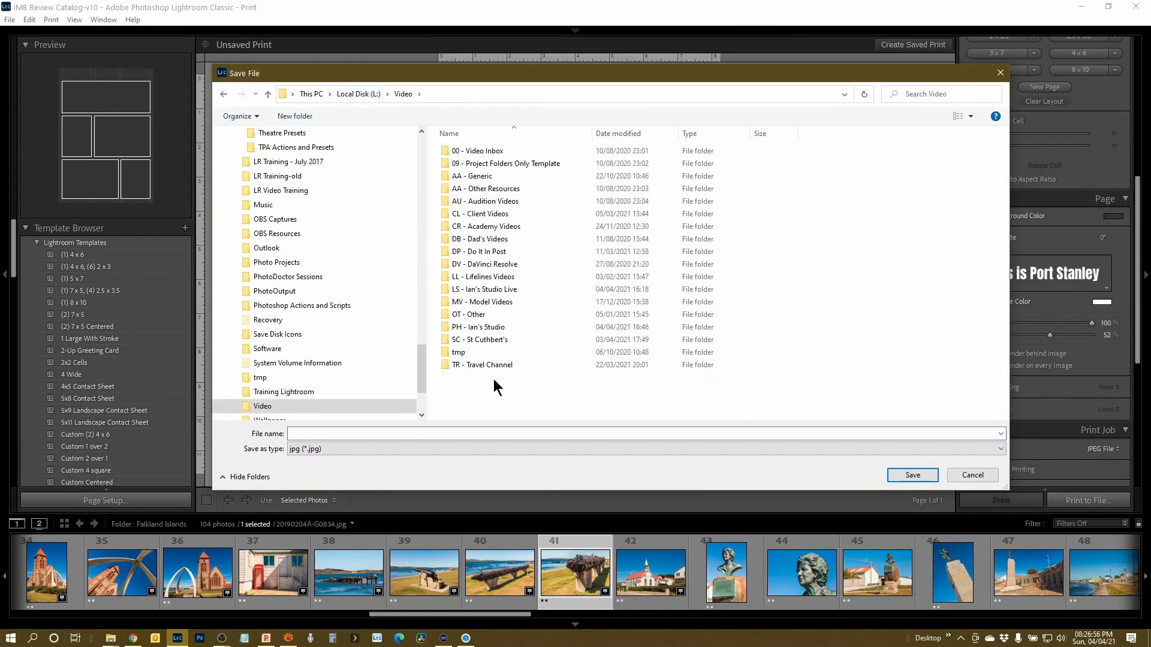
double_click(506, 285)
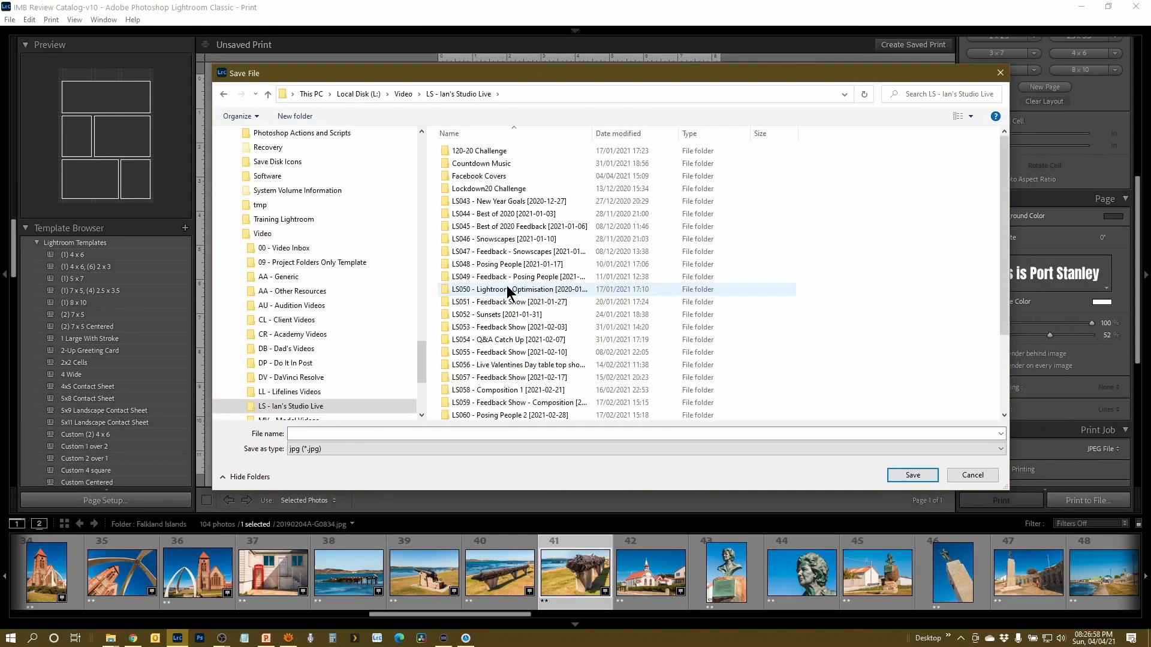
scroll(540, 294, down, 15)
double_click(511, 388)
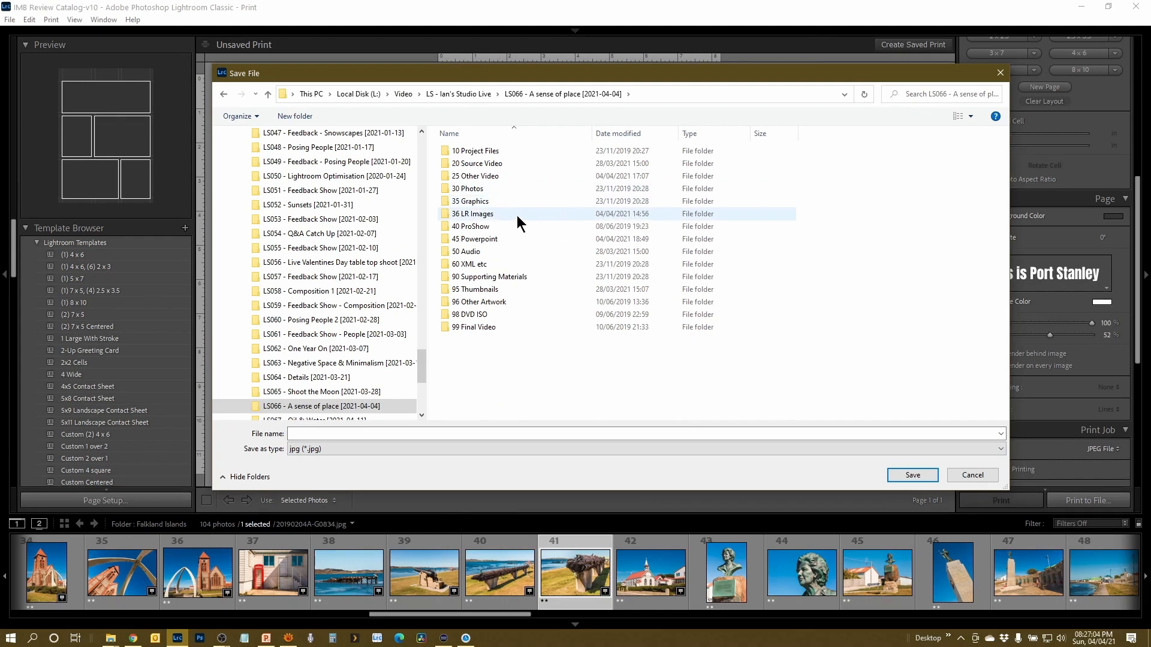
double_click(517, 214)
double_click(466, 162)
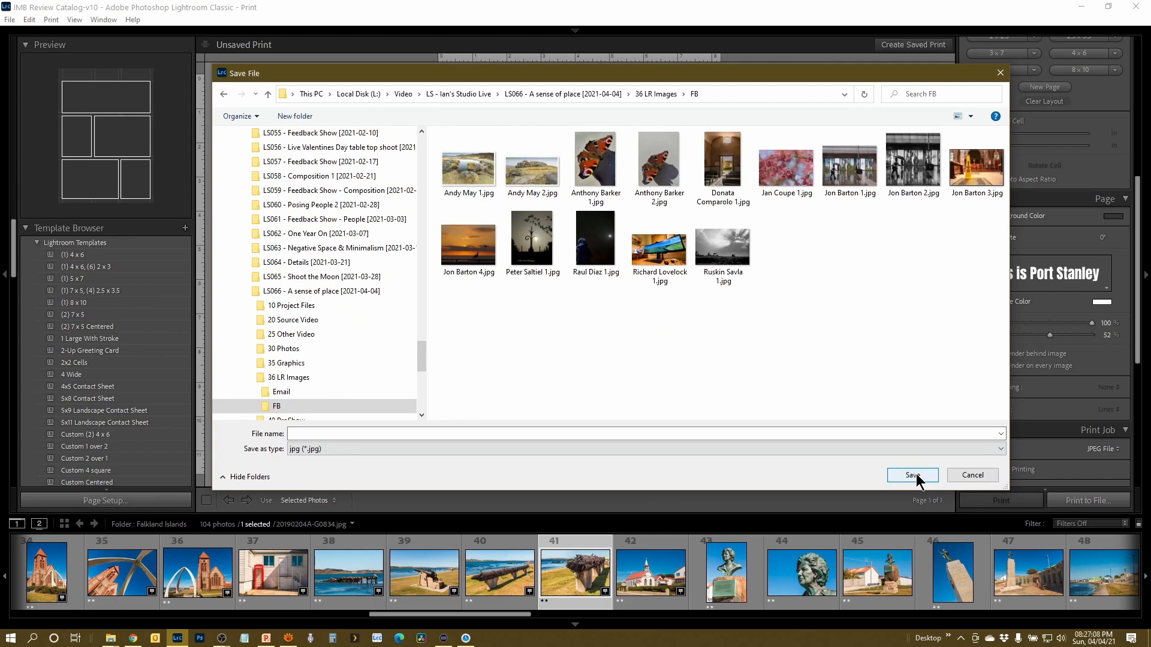
- Name the JPEG file Port Stanley and save it
click(662, 433)
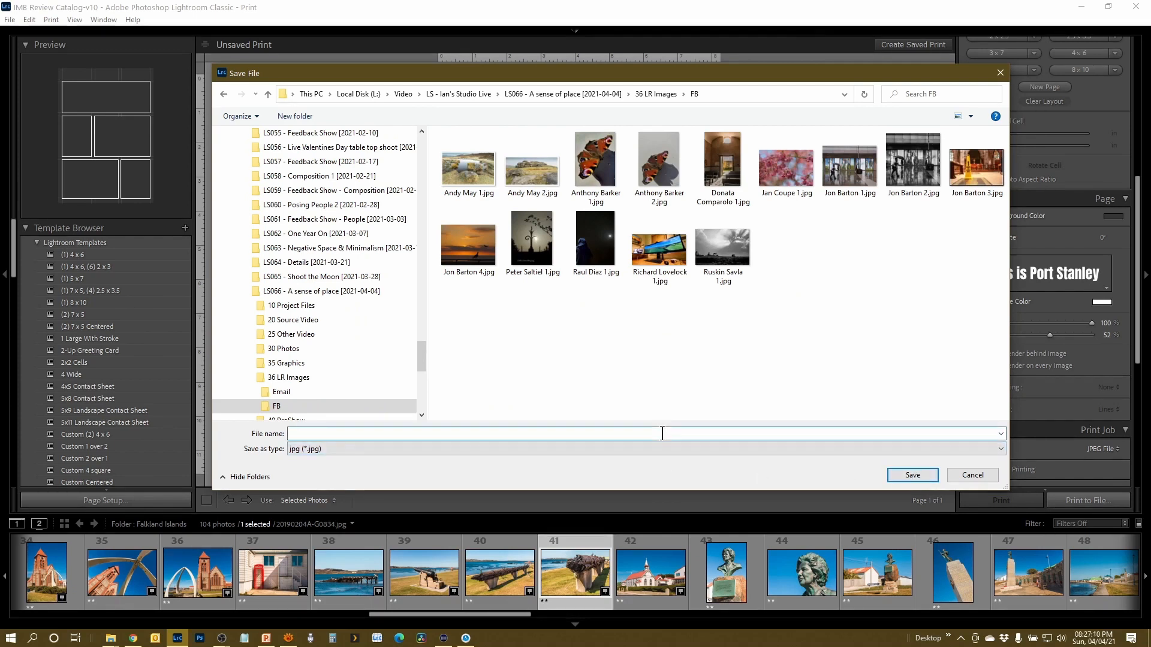
text(Po)
click(915, 475)
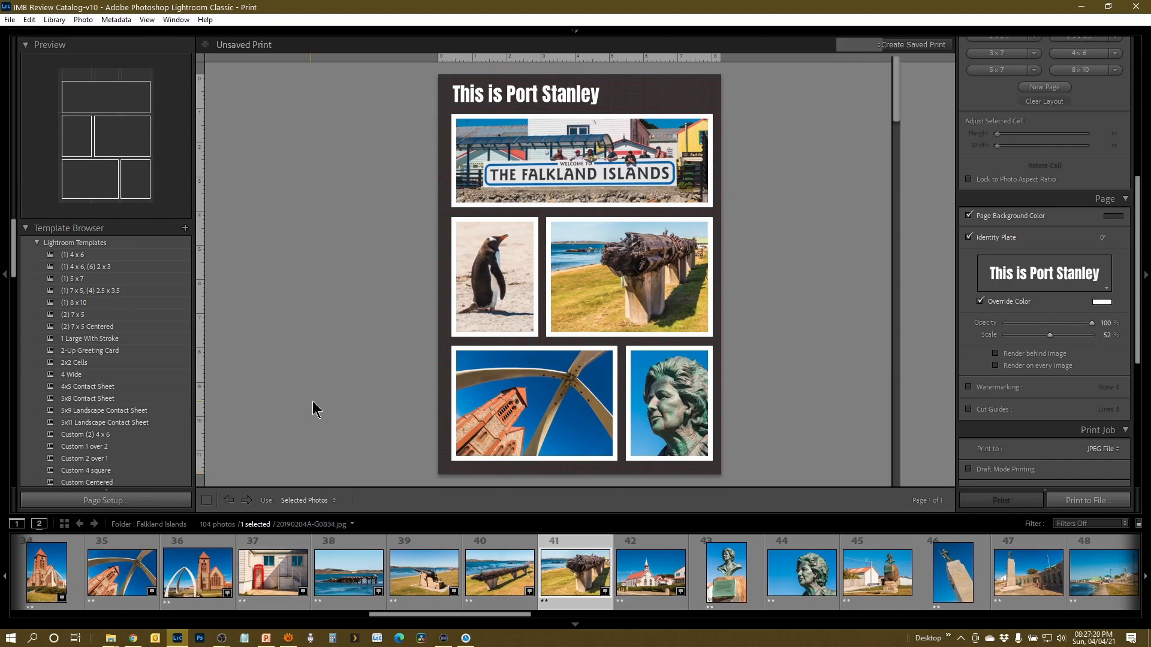
- Synchronize the FB folder in the Library with the disk and import the new Port Stanley.jpg into the catalog
key(g)
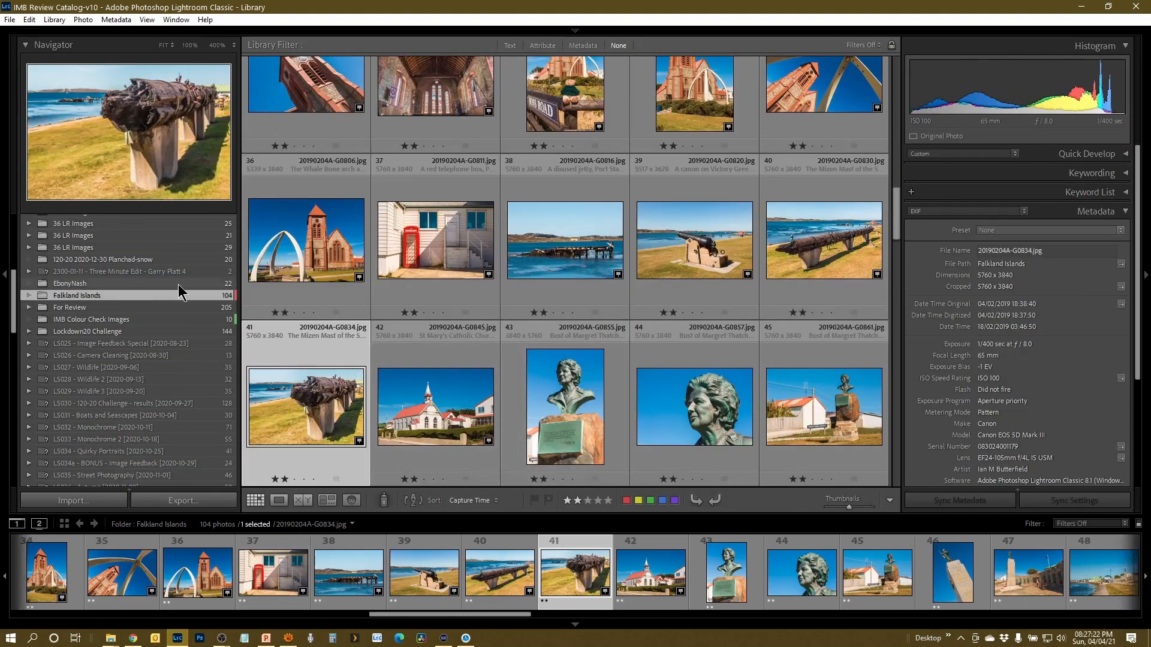
scroll(129, 300, up, 5)
click(129, 300)
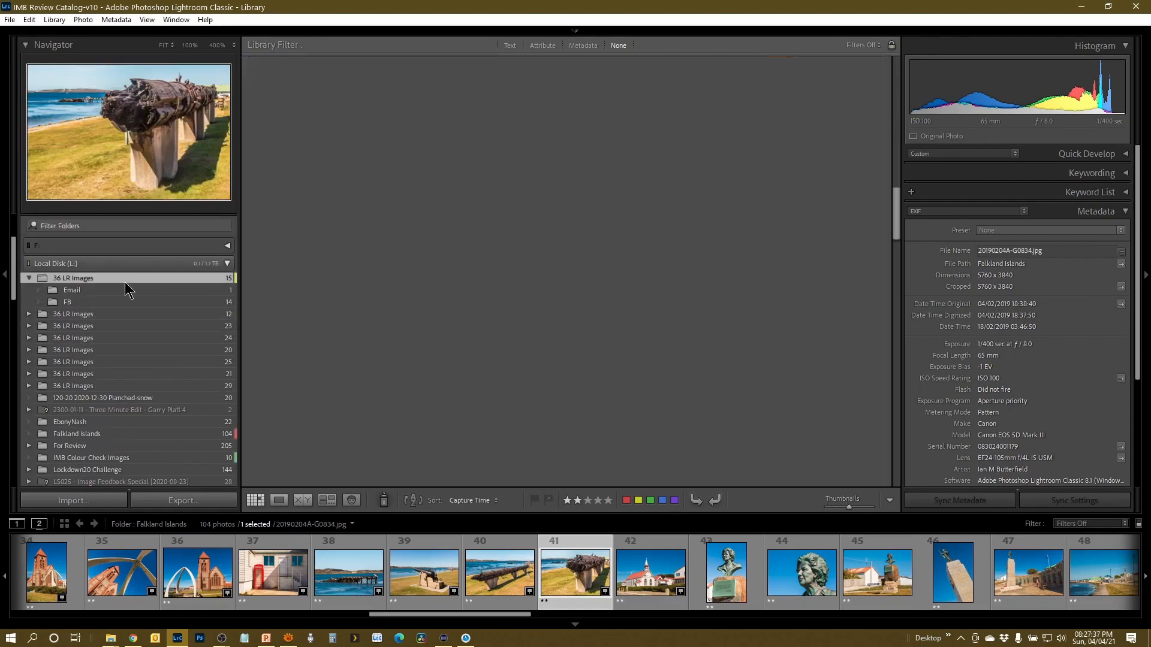
right_click(98, 299)
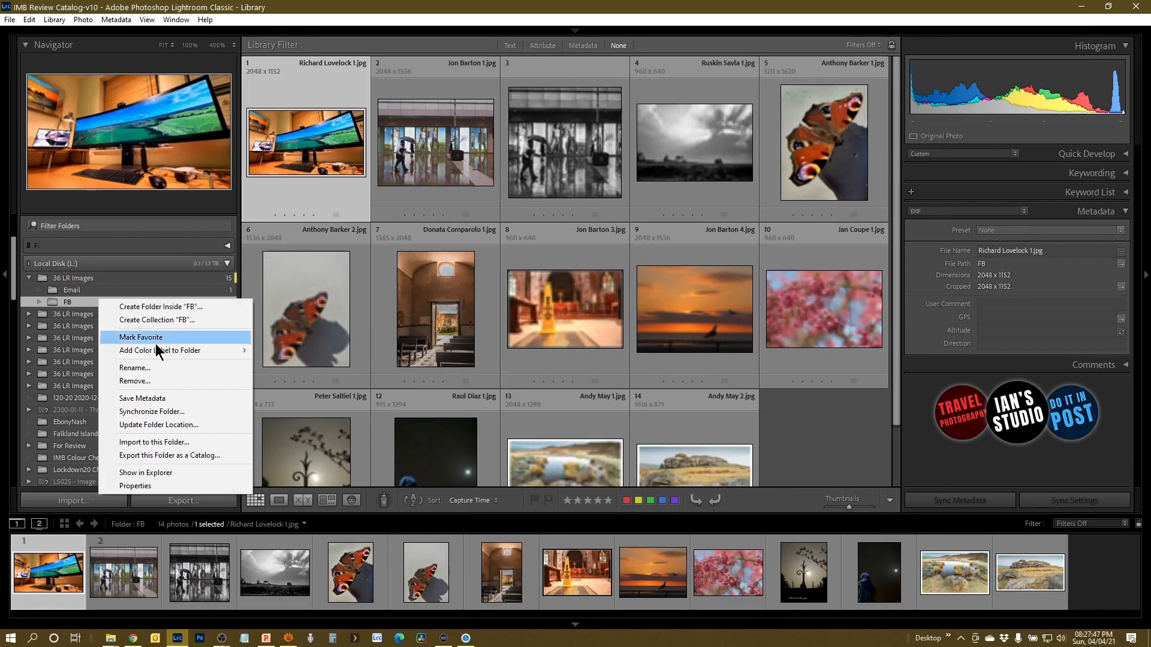
click(182, 411)
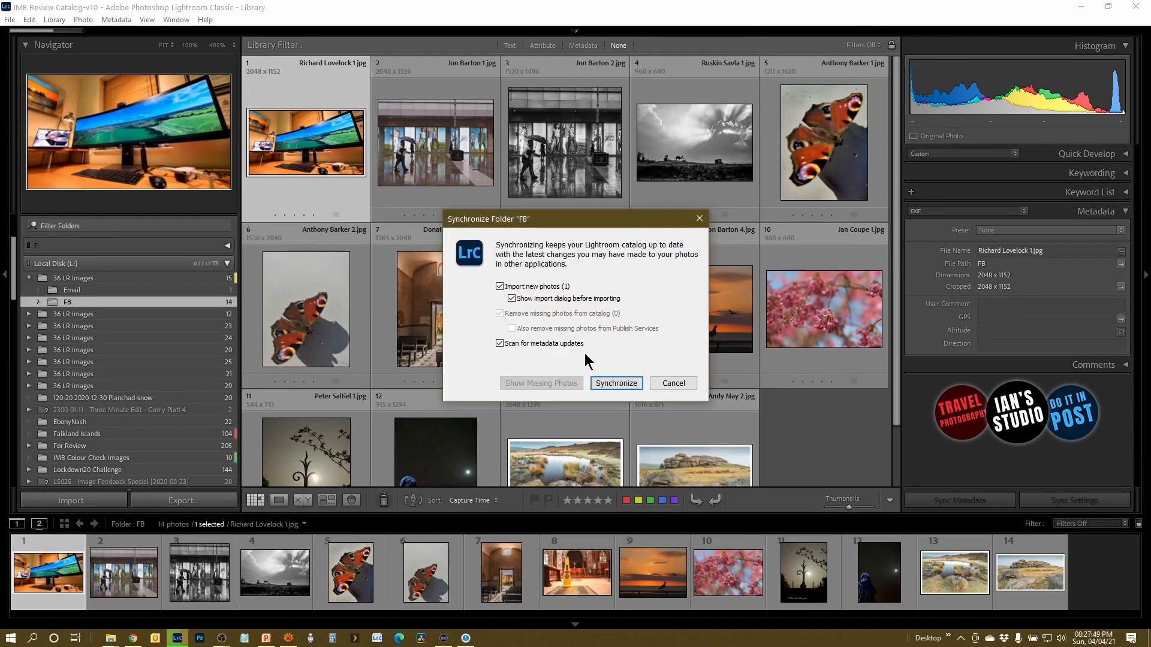
click(616, 384)
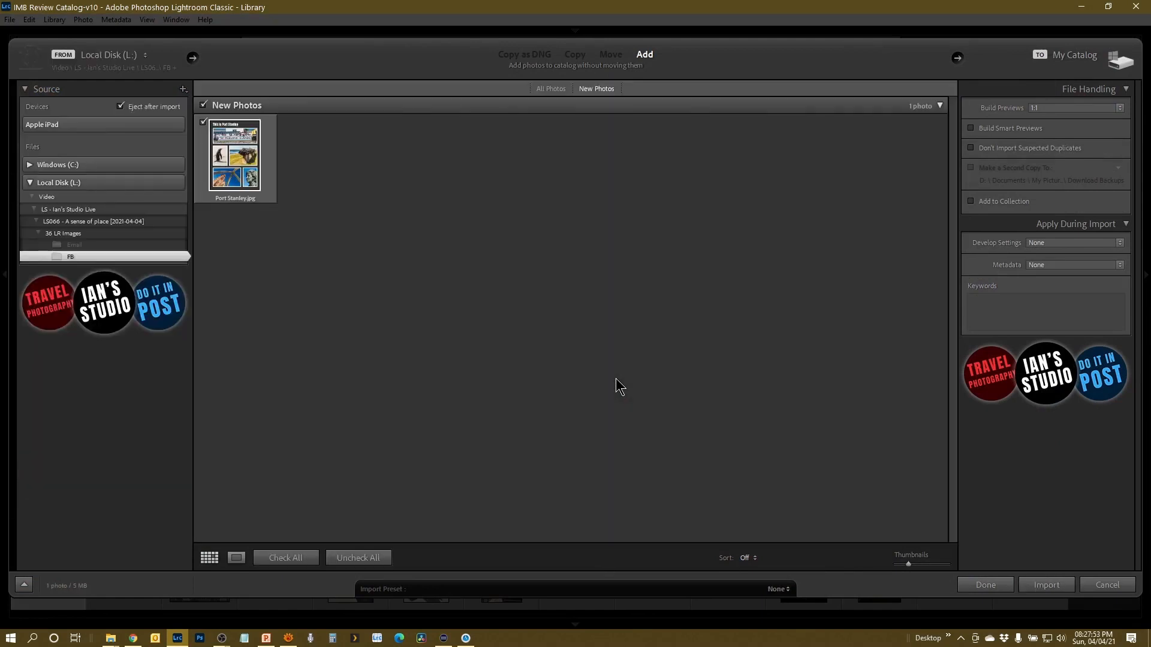
click(1046, 586)
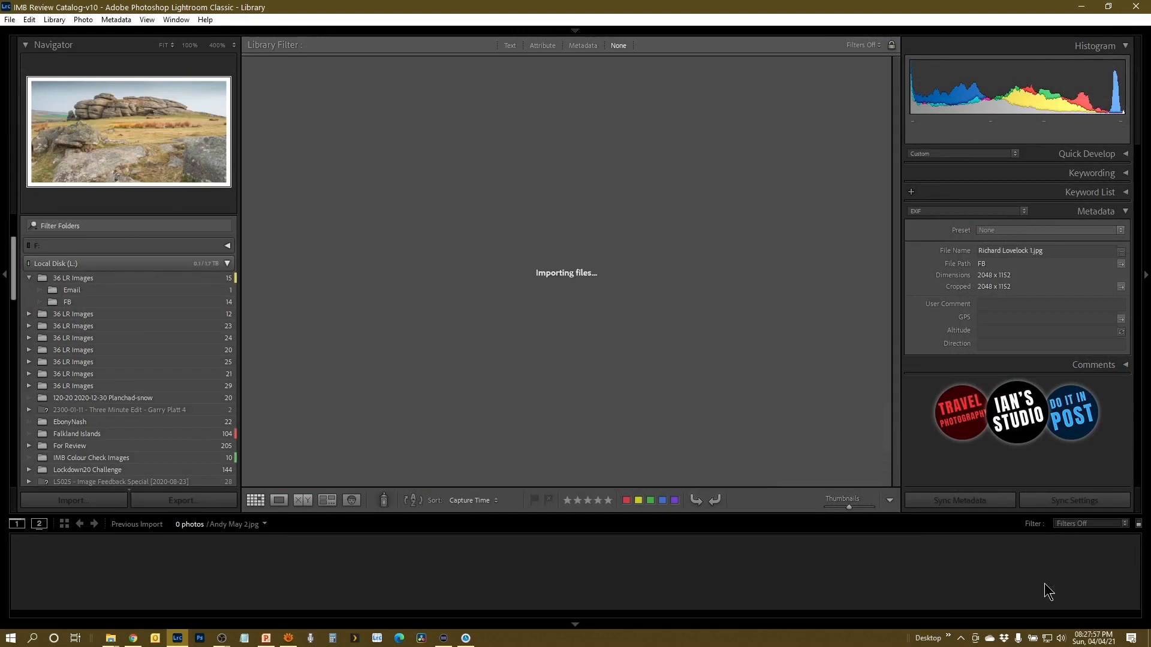